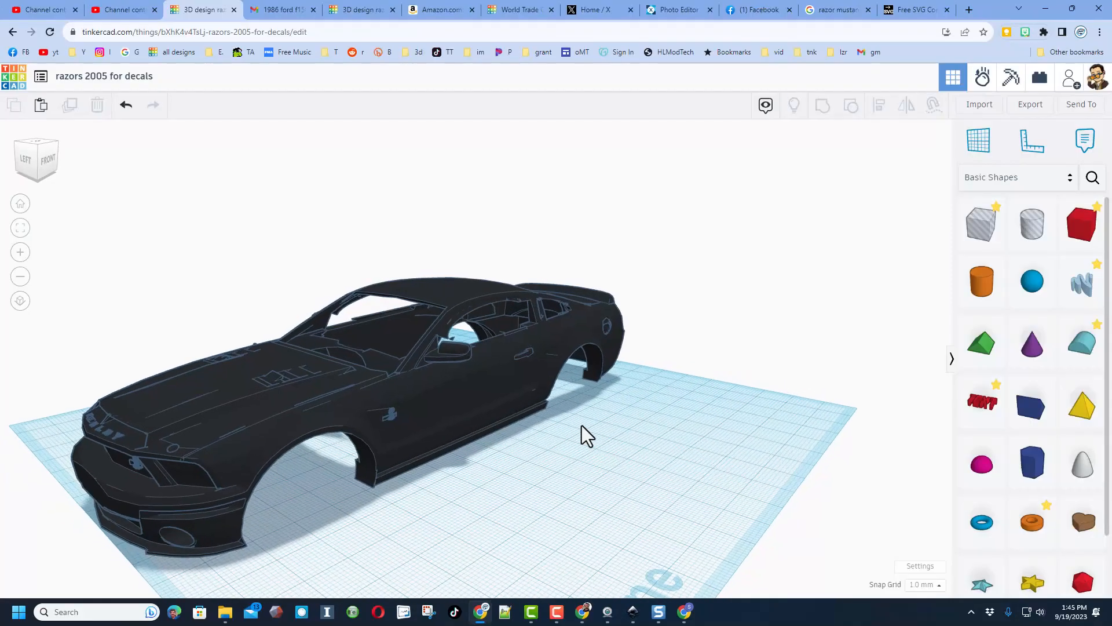
right_click_drag(582, 426, 379, 459)
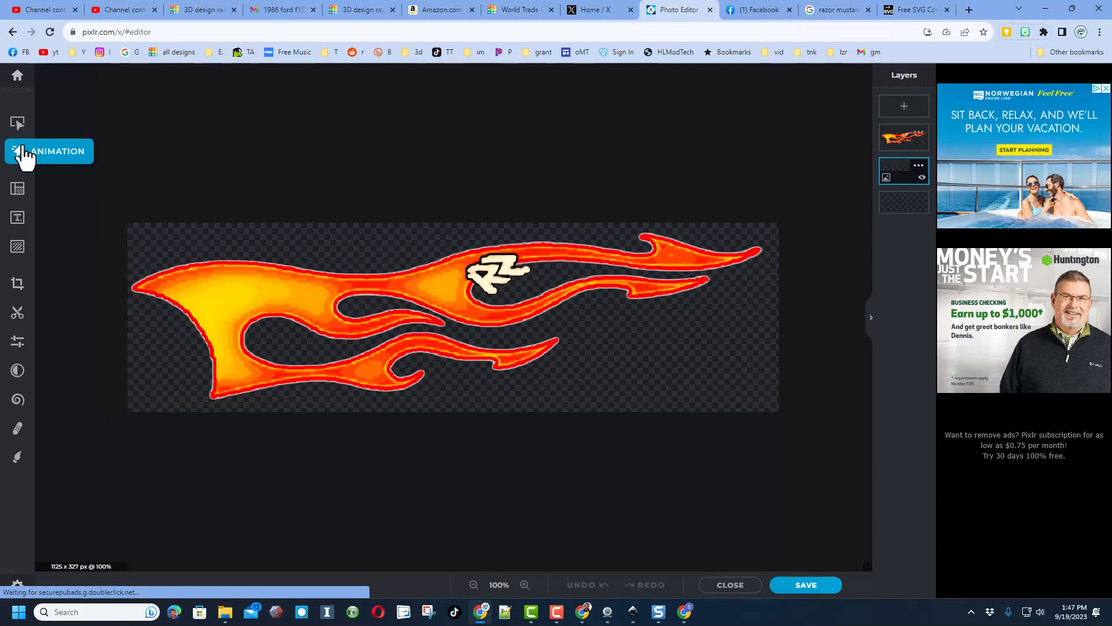
- Switch to Pixlr, save the flame artwork with the RZ lettering, and upload the image to the Picsvg converter
left_click(17, 313)
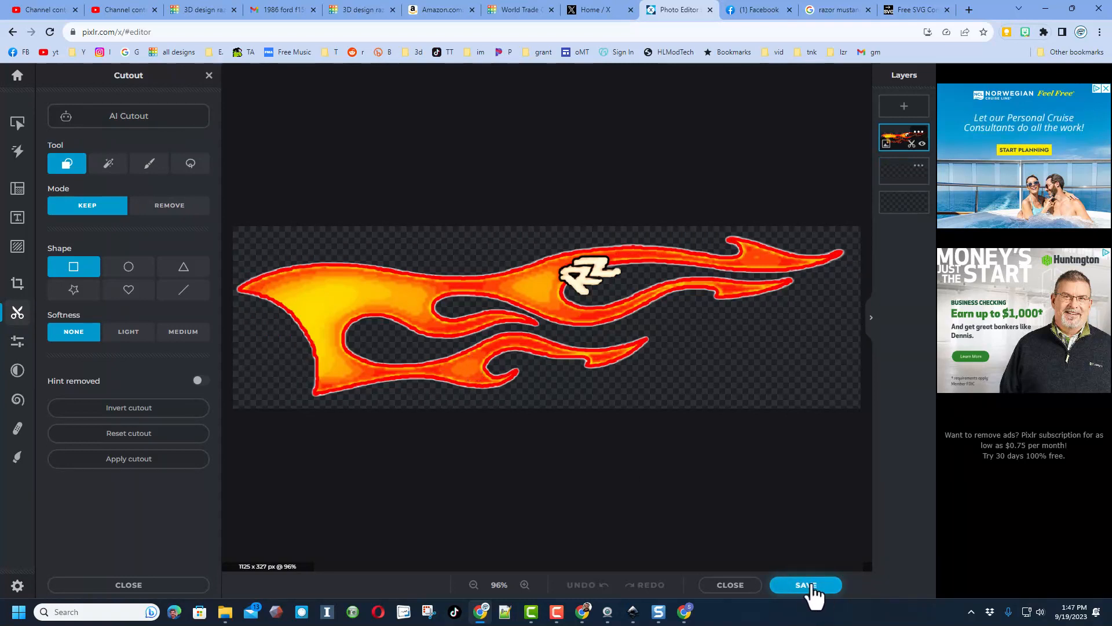
key("ctrl+s")
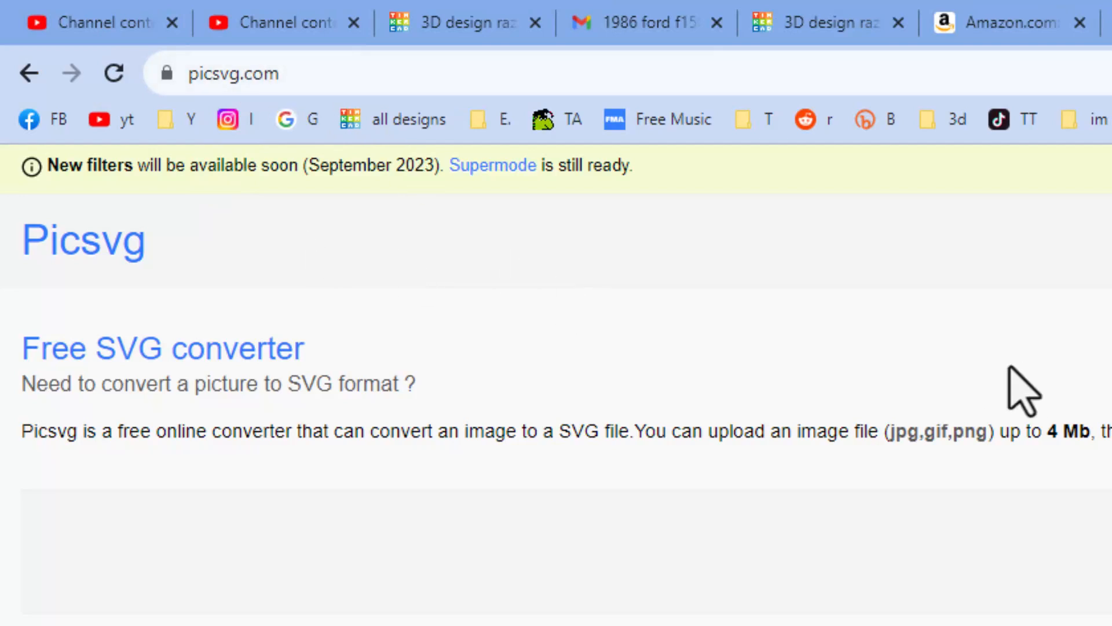
left_click(859, 529)
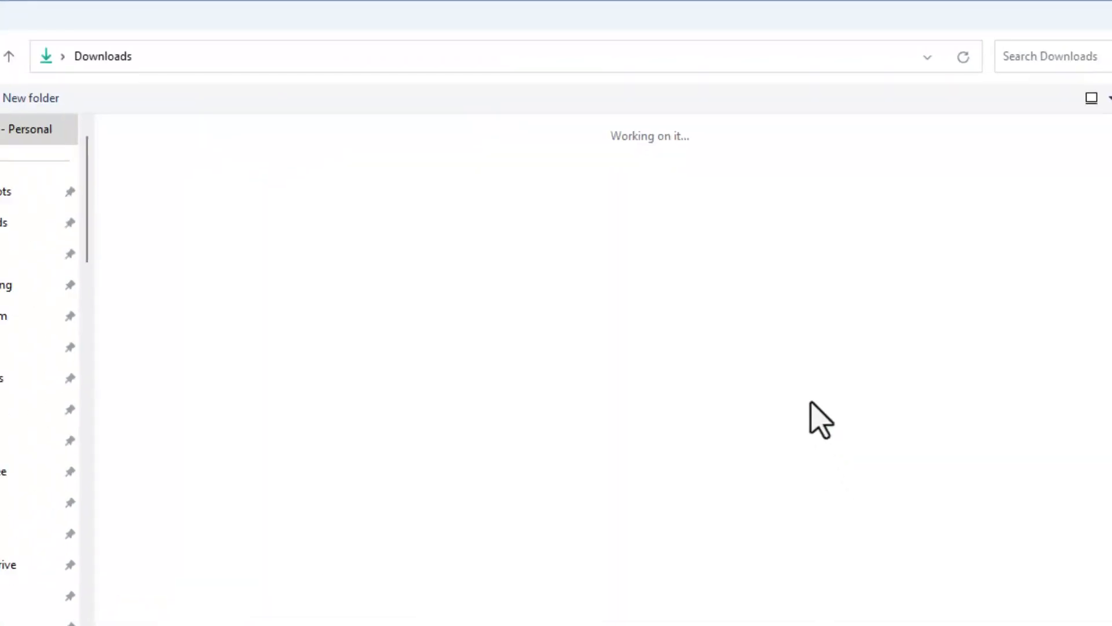
double_click(238, 200)
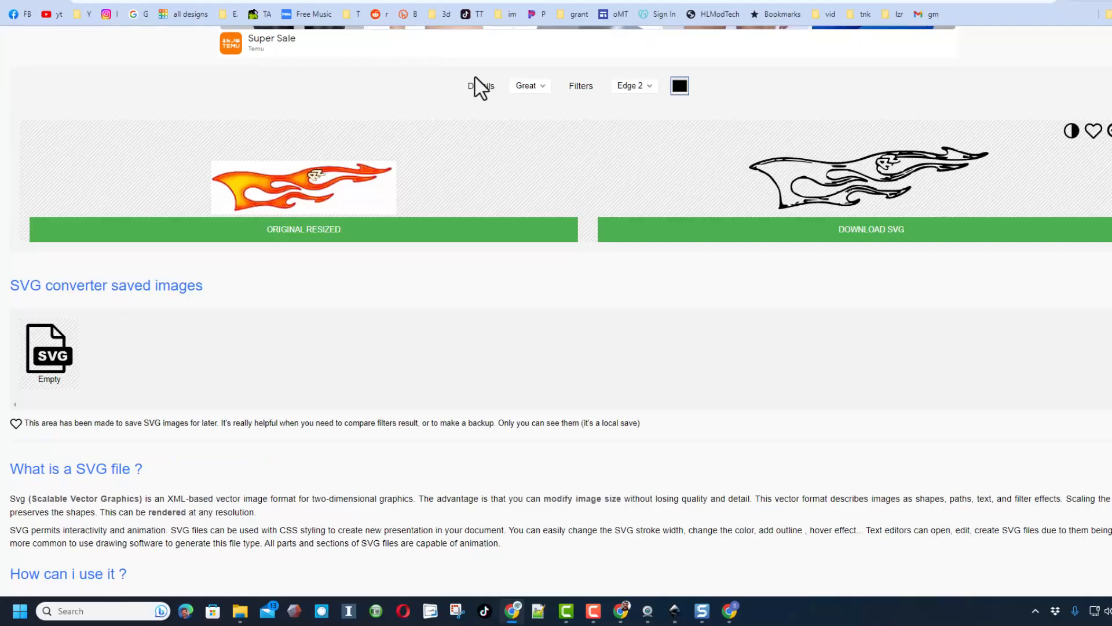
- Try the Edge 3 filter on the flame image, settle on Edge 2, and open the SVG download dialog without saving
left_click(715, 173)
left_click(530, 64)
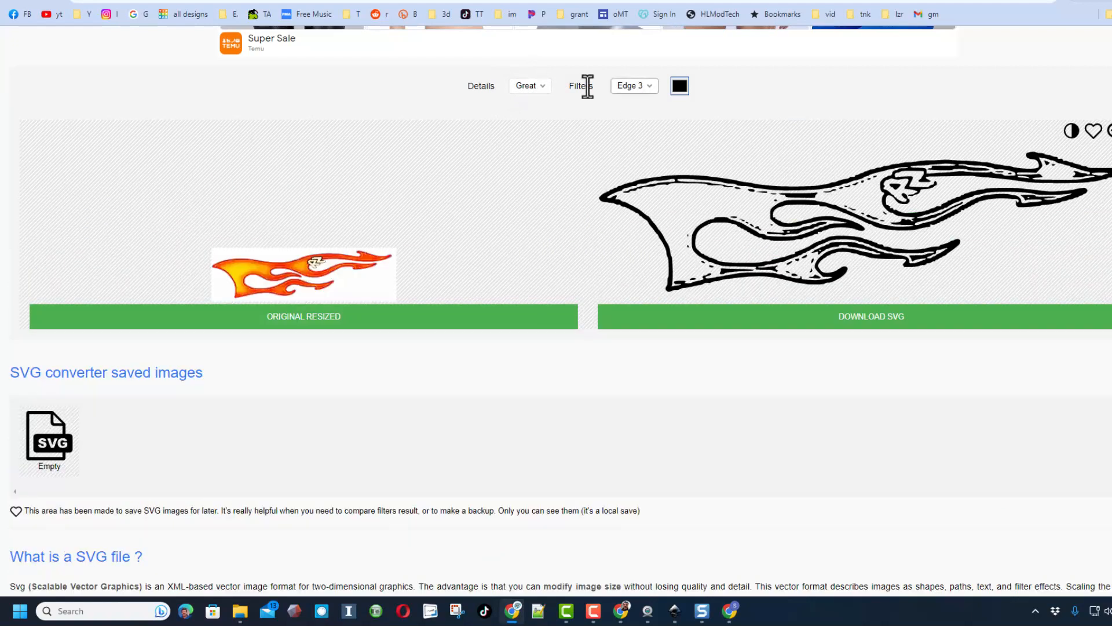
left_click(630, 117)
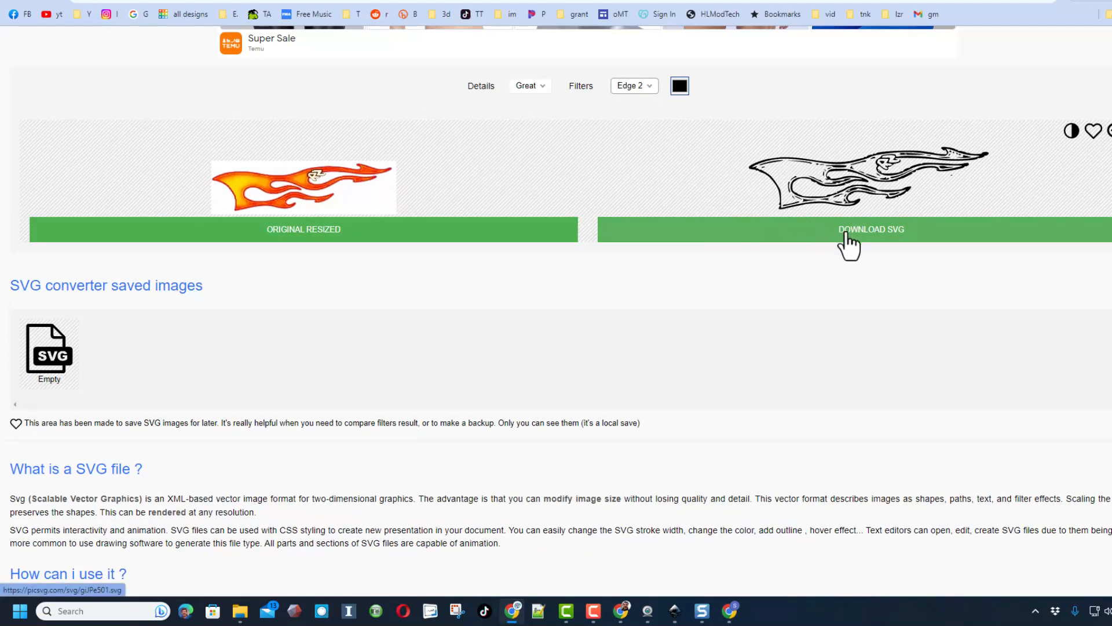
left_click(867, 230)
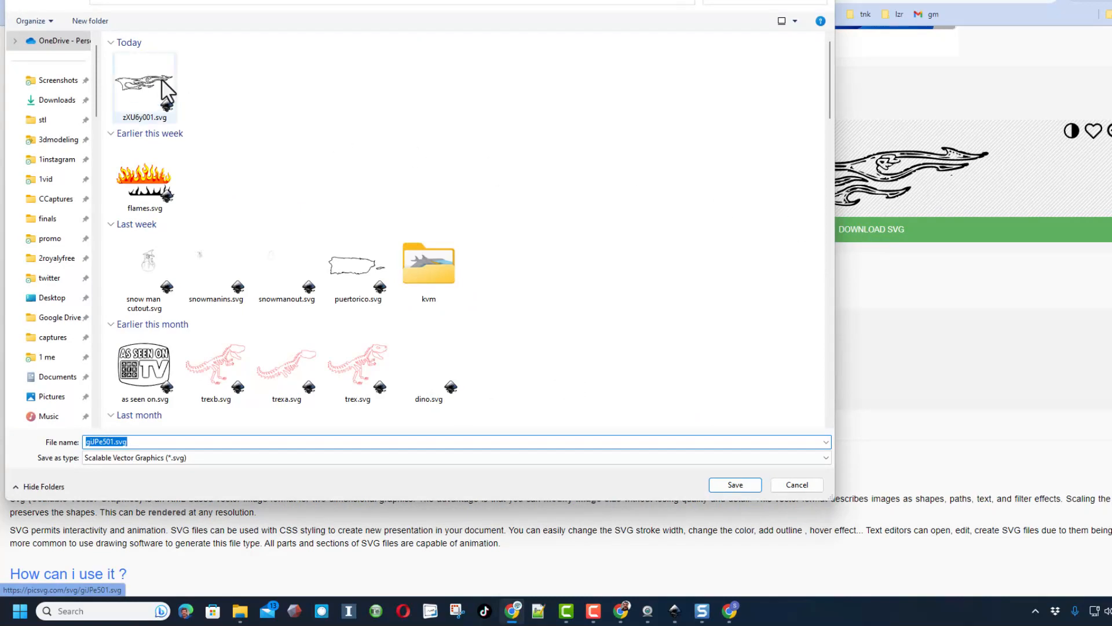
left_click(818, 484)
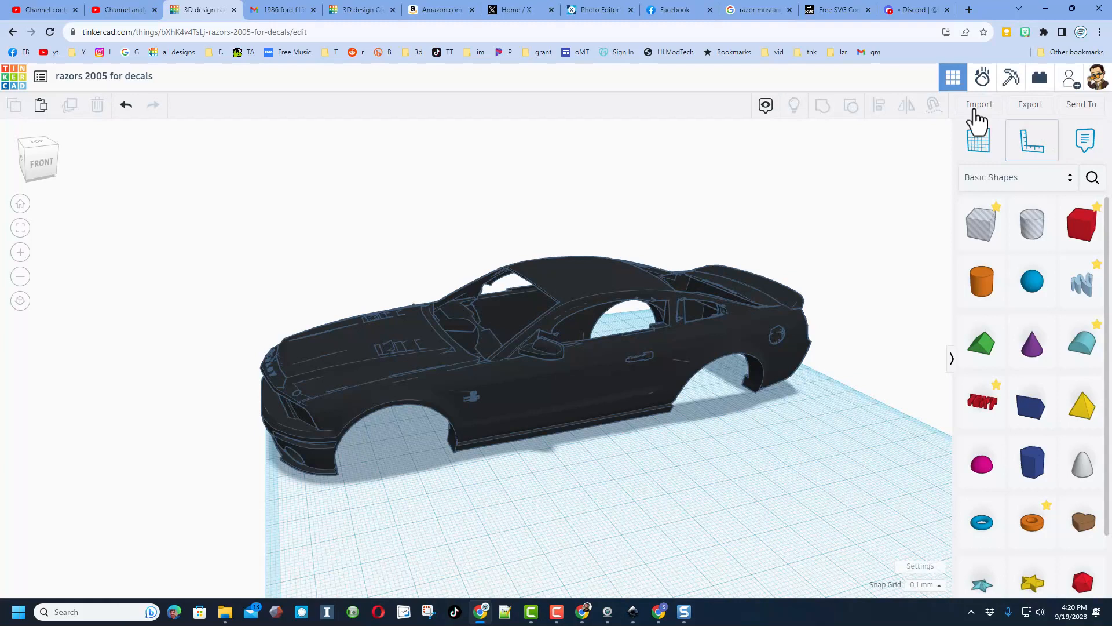
- Switch to Tinkercad and import zXU6y001.svg, centered on the art, with a width of 60
left_click(979, 105)
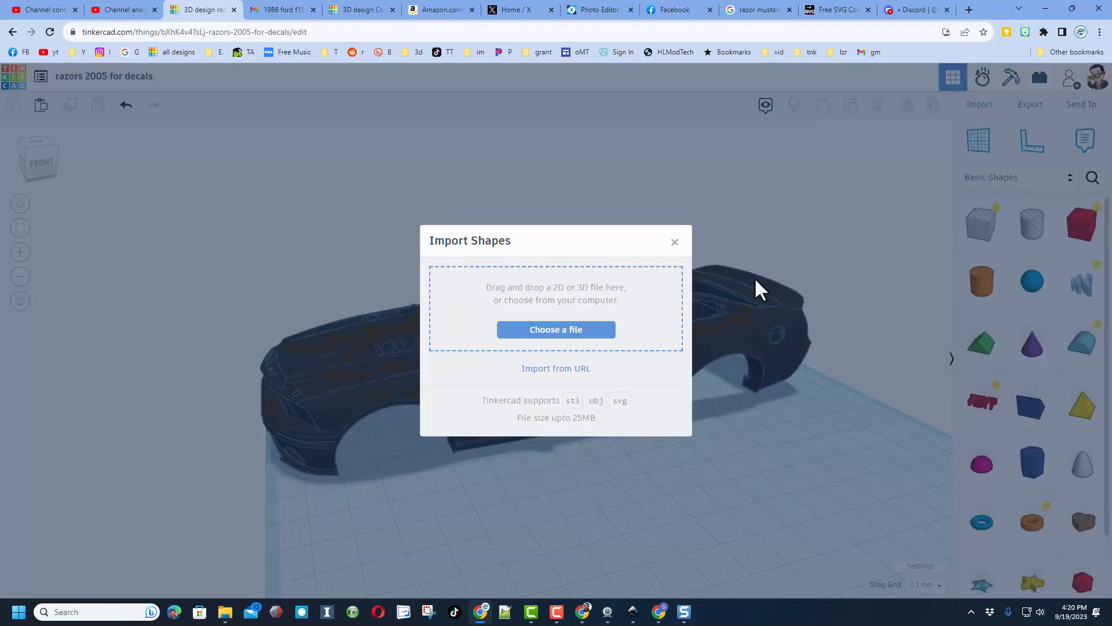
left_click(545, 333)
left_click(161, 137)
double_click(157, 129)
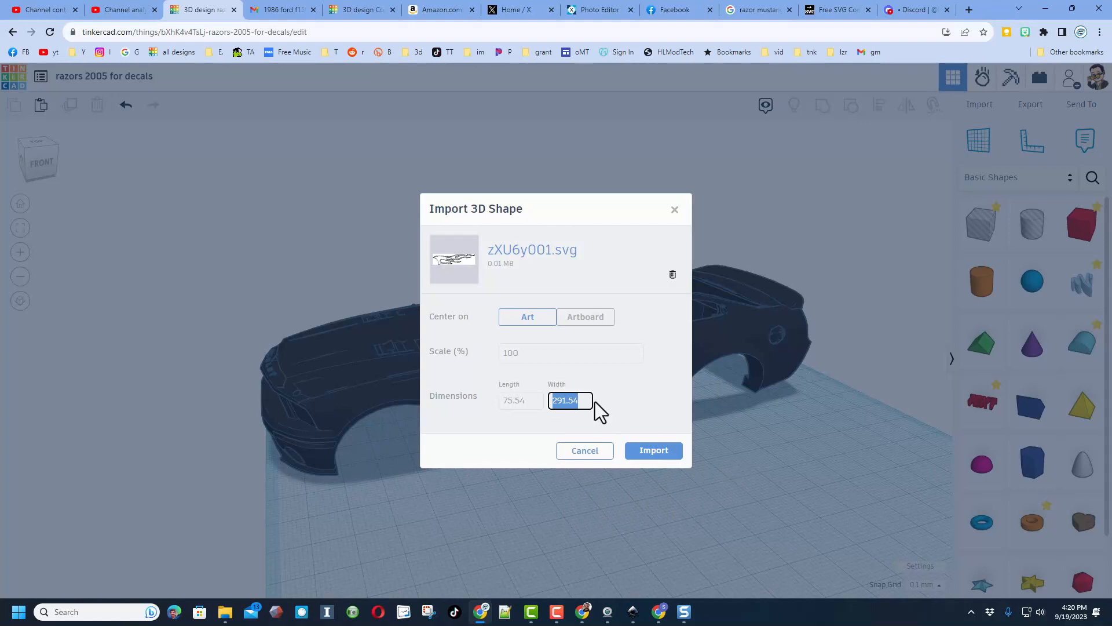
type("60")
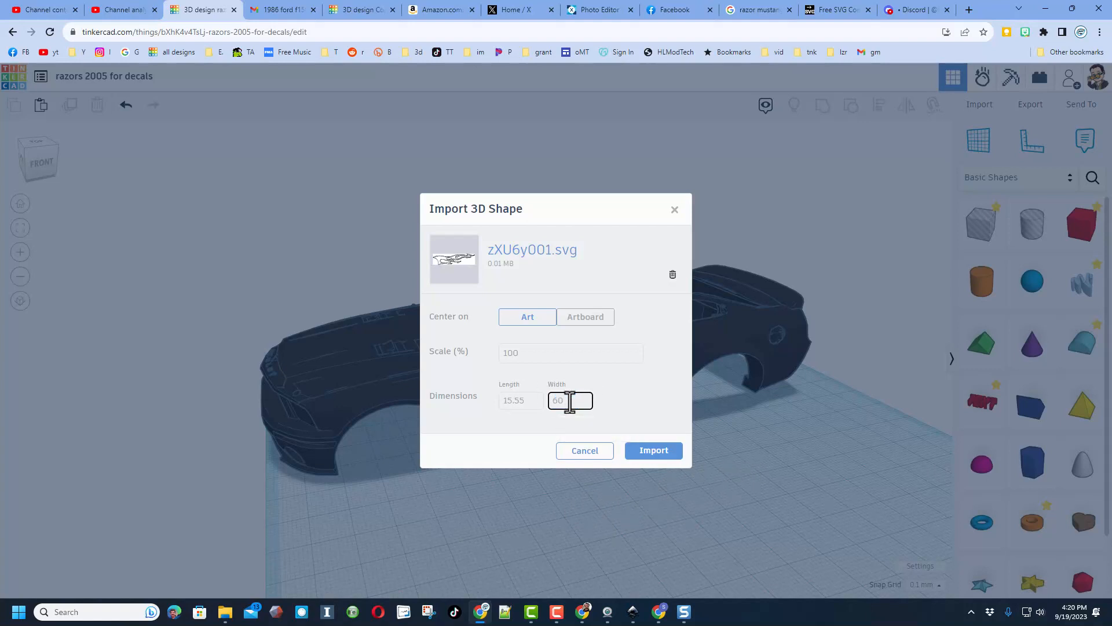
left_click(641, 454)
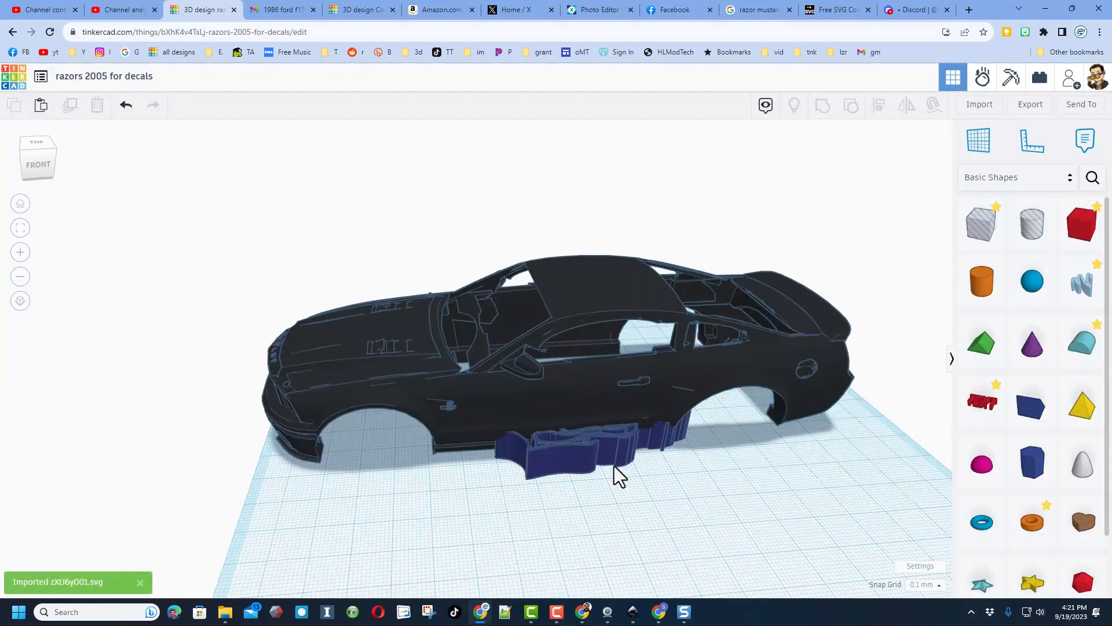
- Move the imported flame shape clear of the car's side and colour it red from the preset colours
left_click_drag(614, 466, 607, 502)
left_click(842, 178)
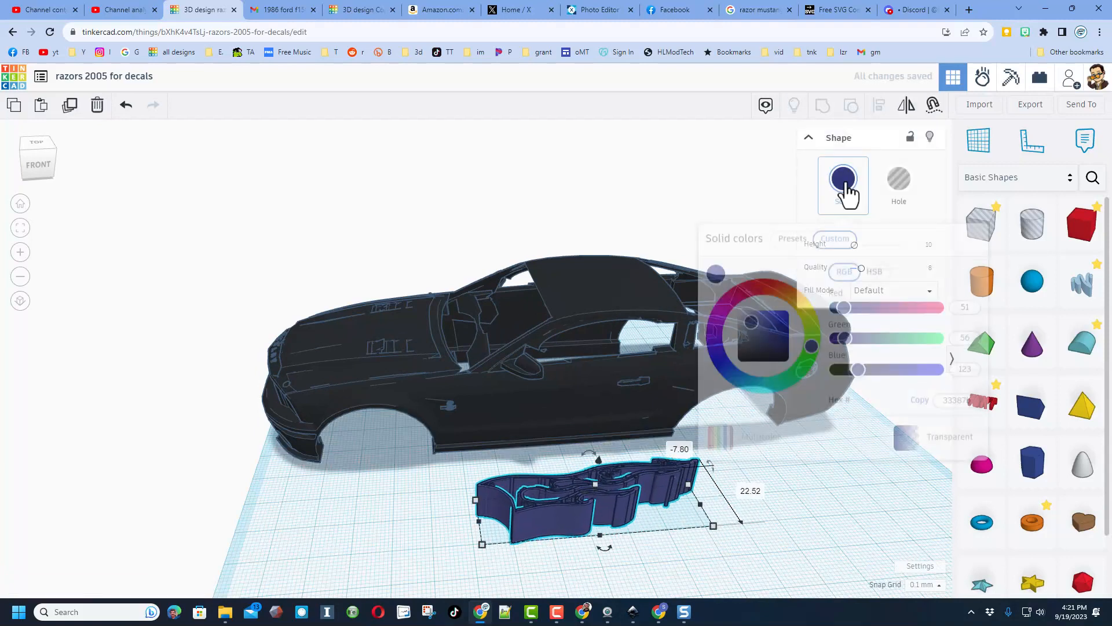
left_click(792, 242)
left_click(716, 301)
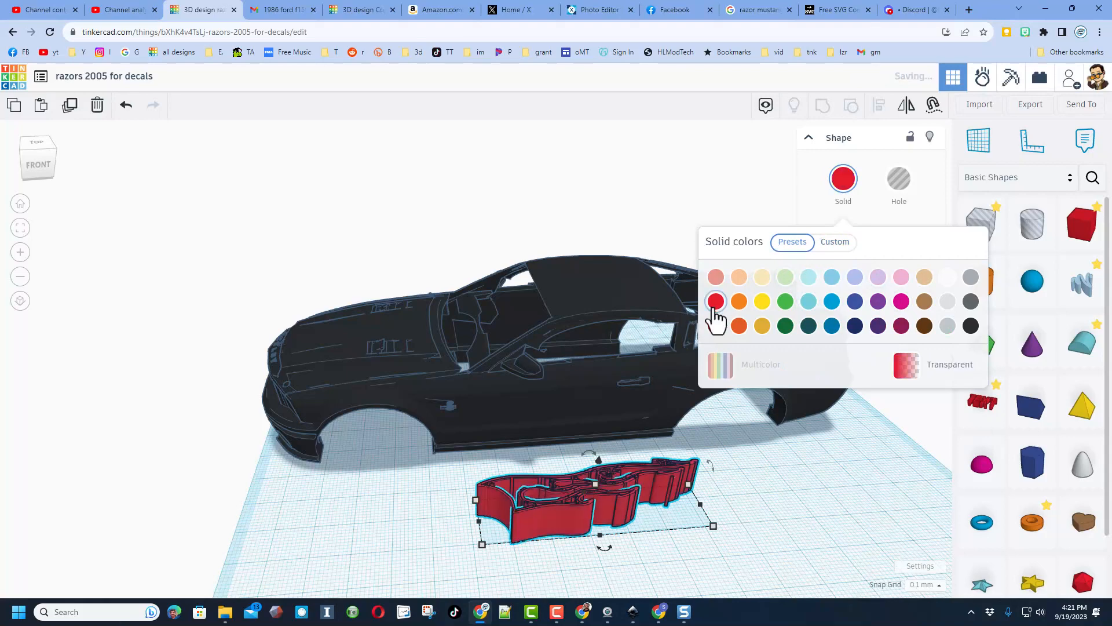
- Duplicate the red flame shape in place
scroll(586, 507, "up", 3)
mouse_move(585, 513)
right_mouse_down()
mouse_move(576, 548)
mouse_move(590, 481)
mouse_move(593, 512)
right_mouse_up()
key("ctrl+d")
key("ctrl+d")
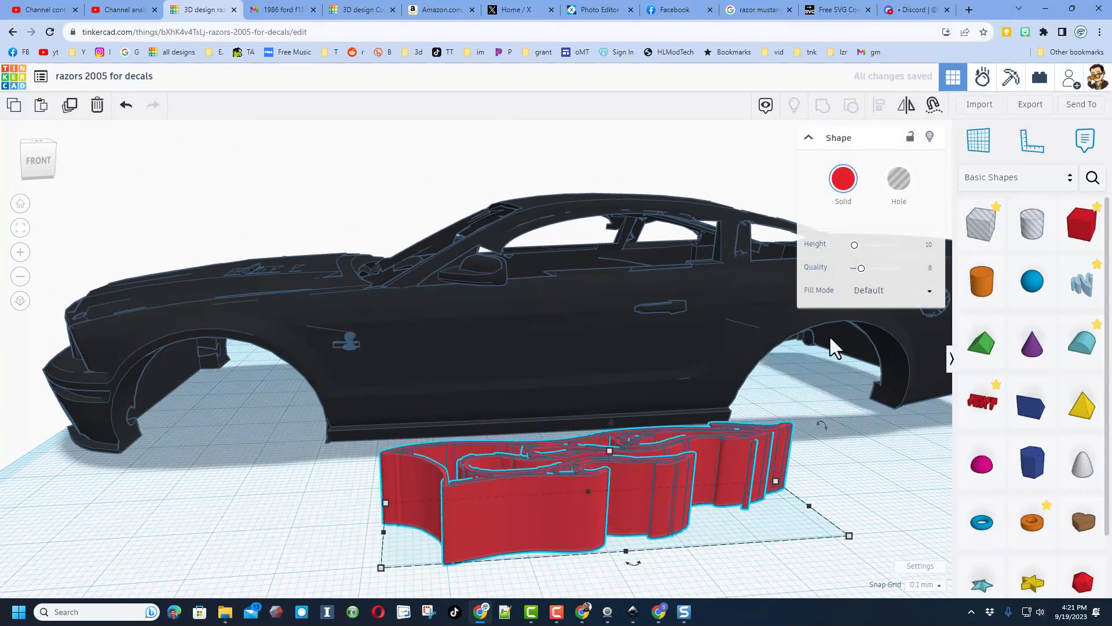
- Set one flame copy's fill mode to Silhouette and reduce its height to about 1.5 mm
left_click(861, 301)
left_click(862, 329)
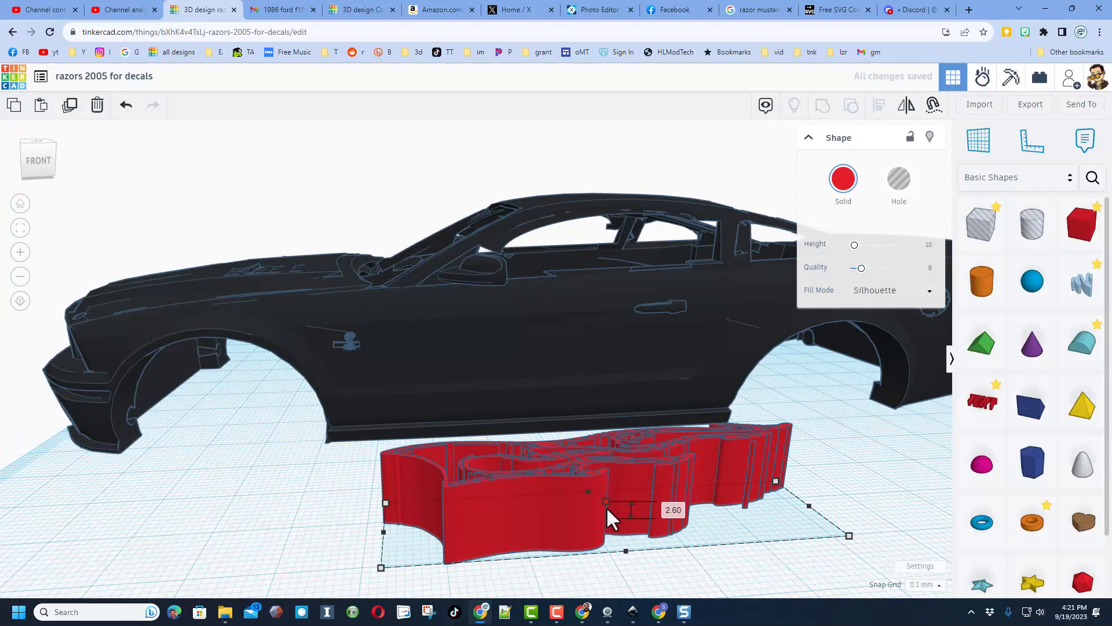
key("ctrl+z")
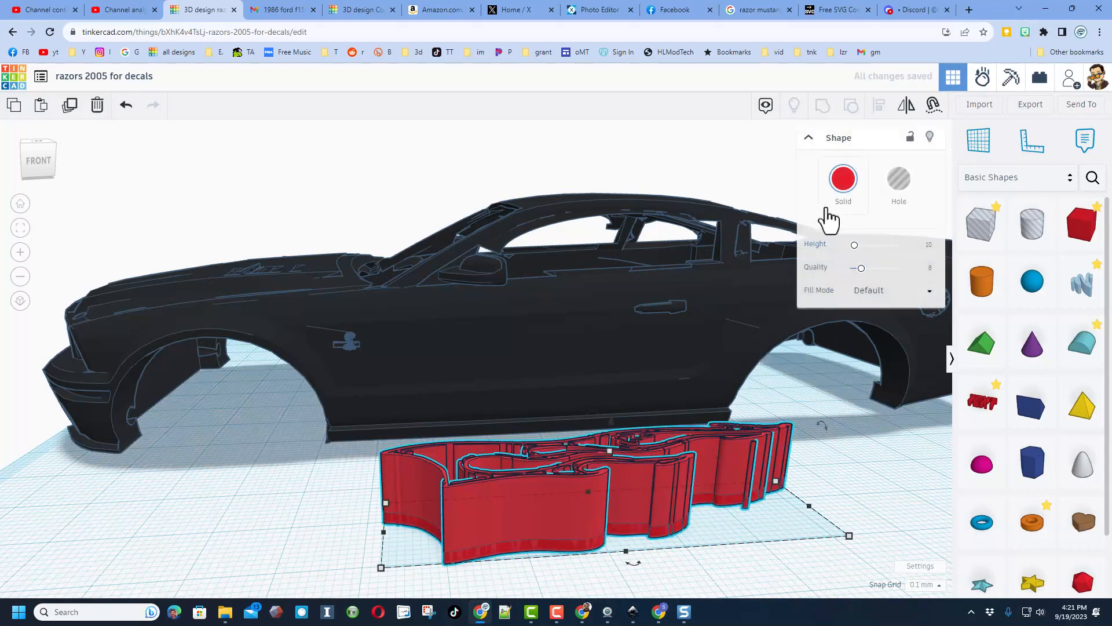
- Colour the flame copy with the Default fill mode yellow and lower its height to just above the red silhouette
left_click(843, 178)
left_click(753, 300)
right_click_drag(633, 417, 600, 464)
left_click_drag(600, 463, 590, 510)
right_click_drag(589, 510, 590, 535)
scroll(591, 536, "up", 4)
right_click_drag(571, 478, 556, 450)
left_click_drag(561, 435, 562, 437)
right_click_drag(552, 396, 565, 431)
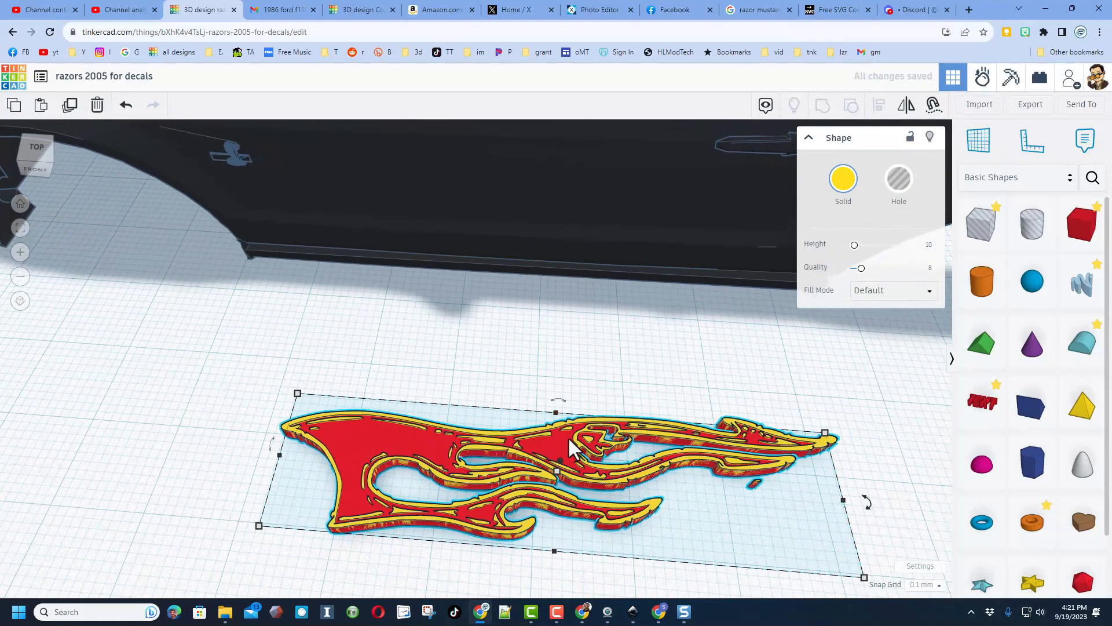
- Examine the layered flame up close and check the red silhouette's height
scroll(611, 505, "up", 4)
right_click_drag(607, 492, 583, 523)
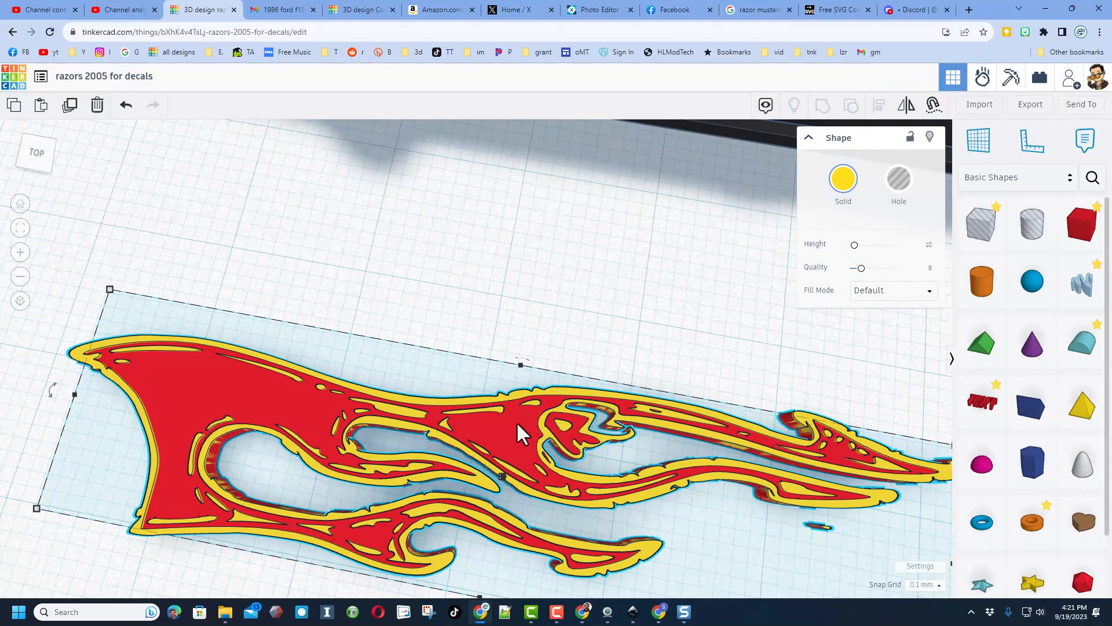
left_click(548, 356)
right_click_drag(548, 357, 638, 377)
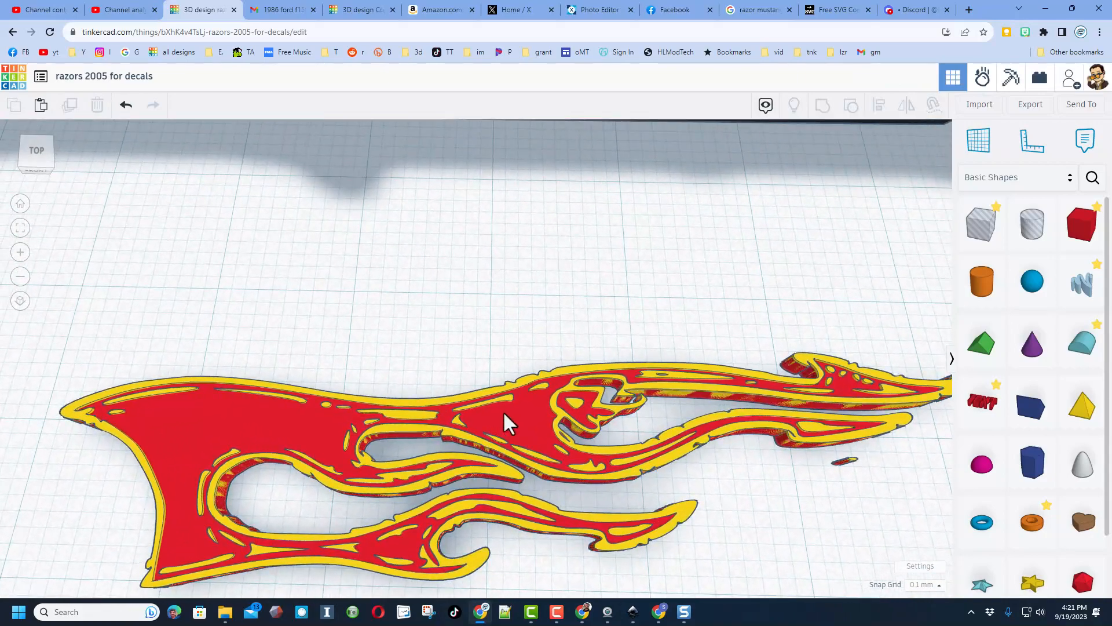
left_click(519, 388)
mouse_move(520, 388)
right_mouse_down()
mouse_move(527, 373)
mouse_move(537, 396)
right_mouse_up()
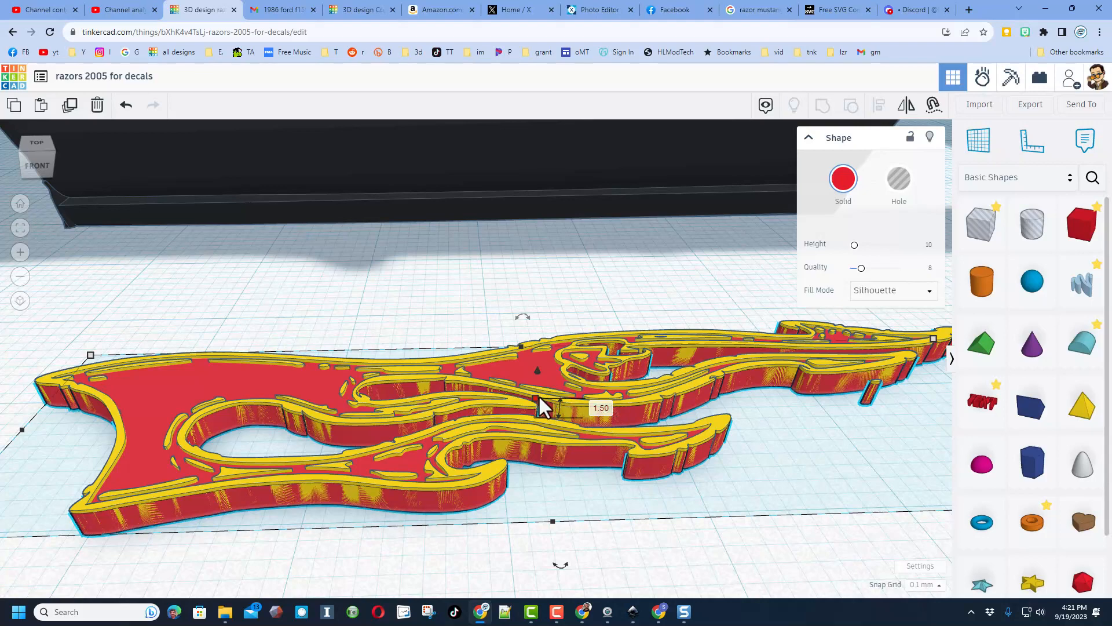
right_click_drag(611, 326, 618, 342)
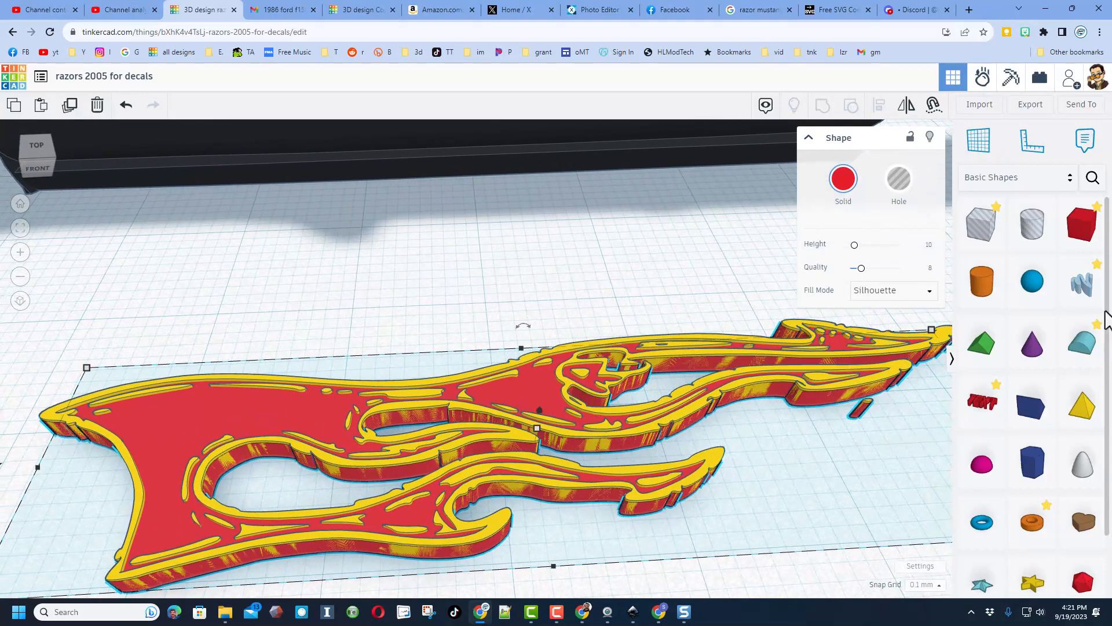
- Add a cylinder near the flame with 64 sides and colour it red
left_click_drag(966, 307, 661, 318)
left_click_drag(856, 244, 931, 256)
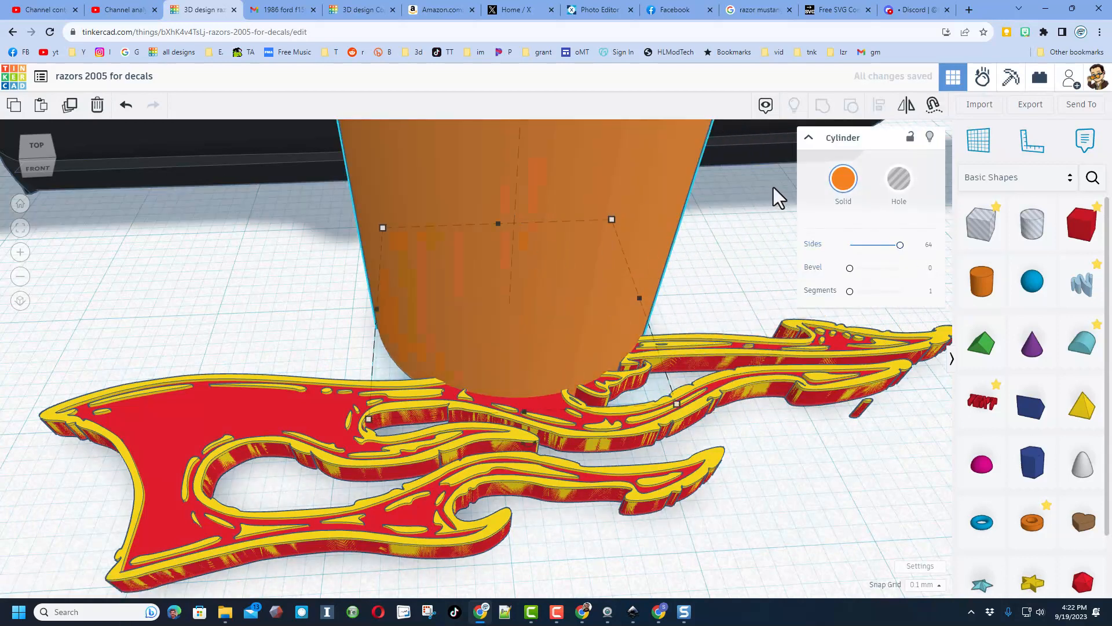
left_click(843, 185)
left_click(711, 306)
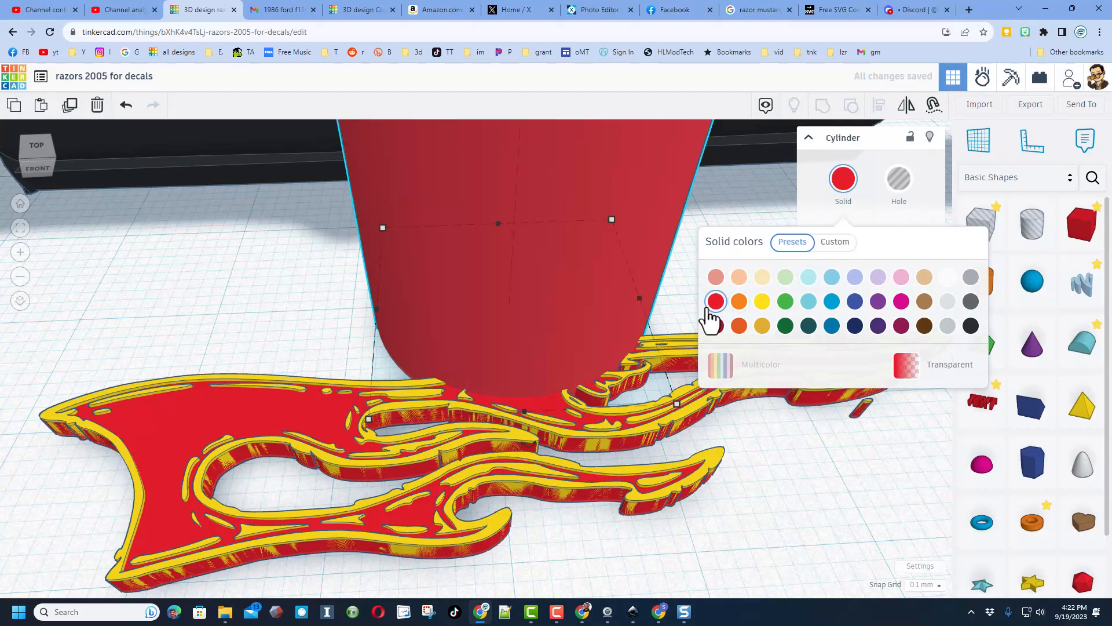
- Set the red cylinder's height to 1.5 mm
scroll(660, 246, "down", 3)
left_click(619, 199)
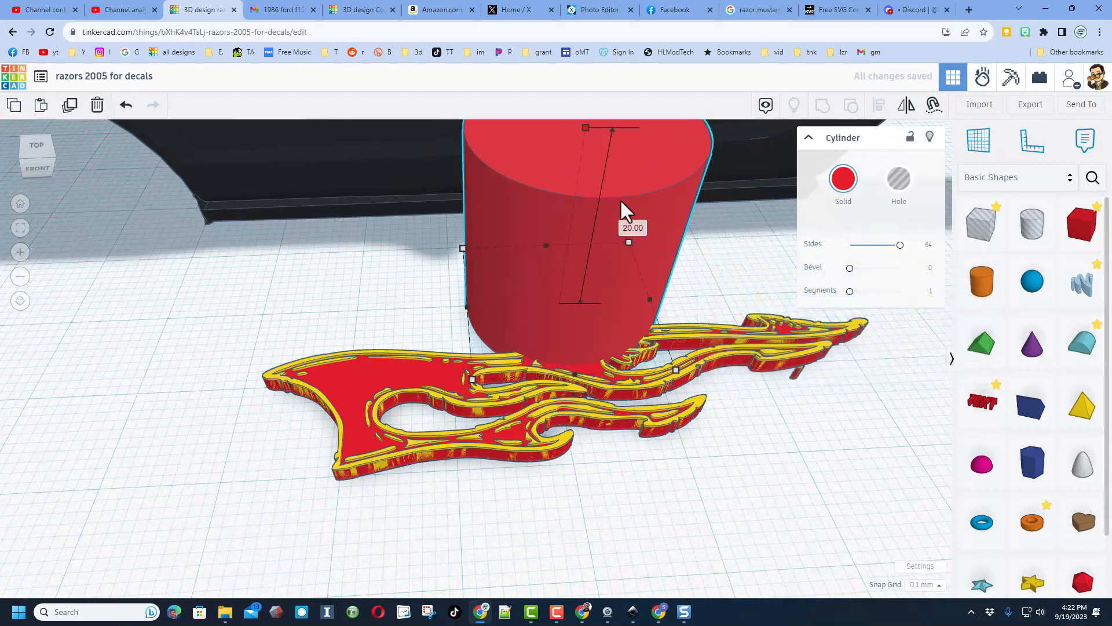
left_click(636, 228)
type("1.5")
key("Return")
- Shrink the red cylinder in both horizontal directions so it sits within the RZ lettering area of the flame
scroll(647, 374, "up", 5)
right_click_drag(650, 359, 627, 405)
left_click_drag(649, 257, 707, 263)
scroll(707, 266, "down", 4)
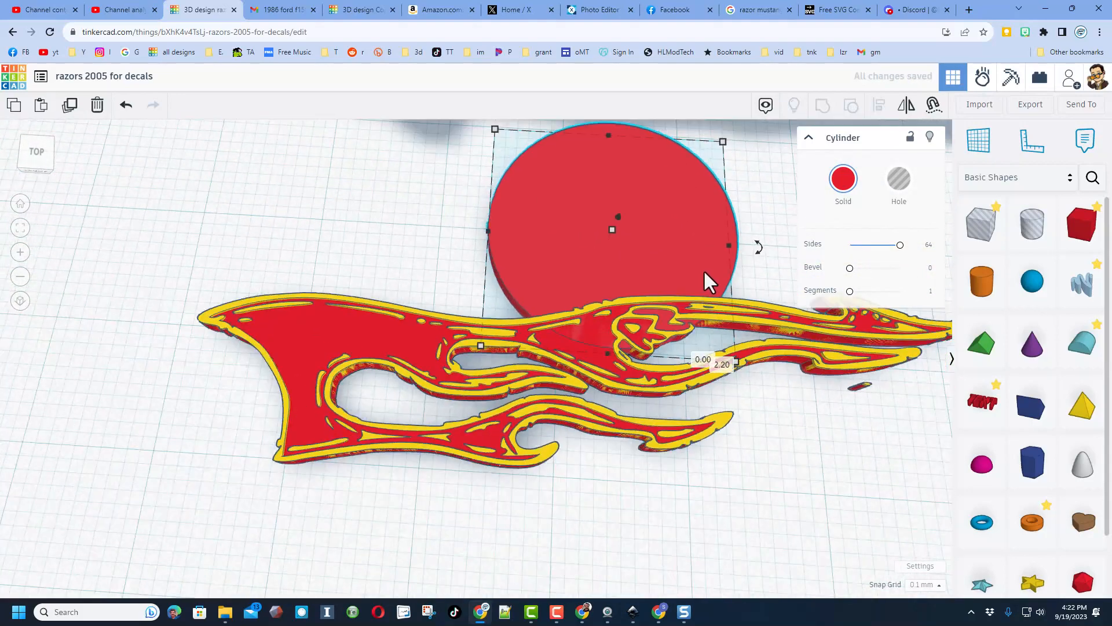
left_click_drag(611, 136, 664, 344)
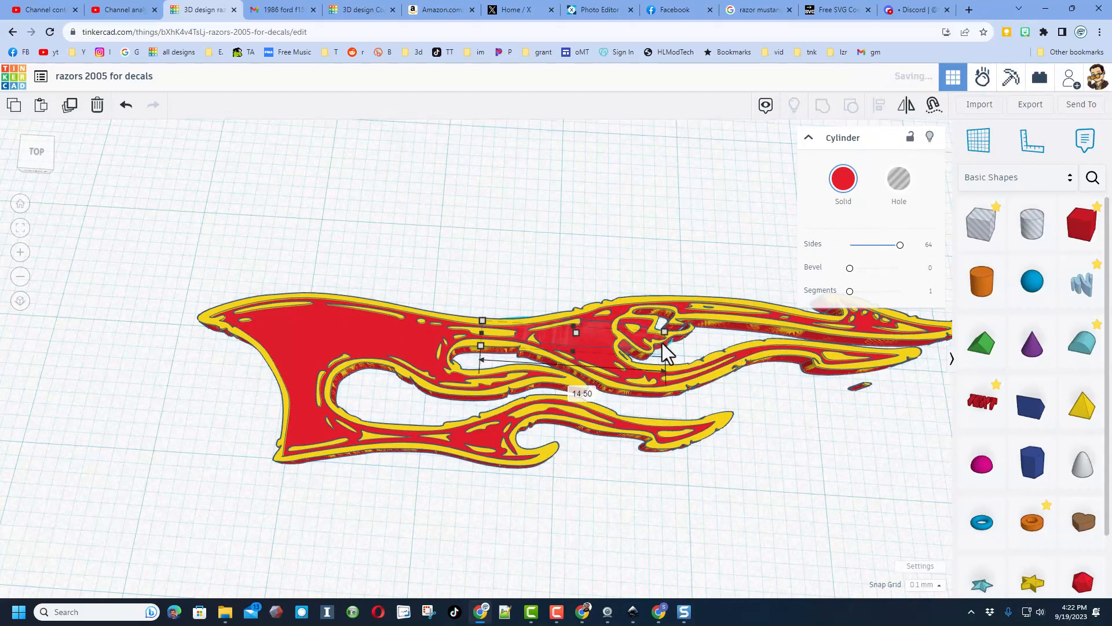
left_click_drag(481, 329, 618, 328)
scroll(718, 320, "up", 5)
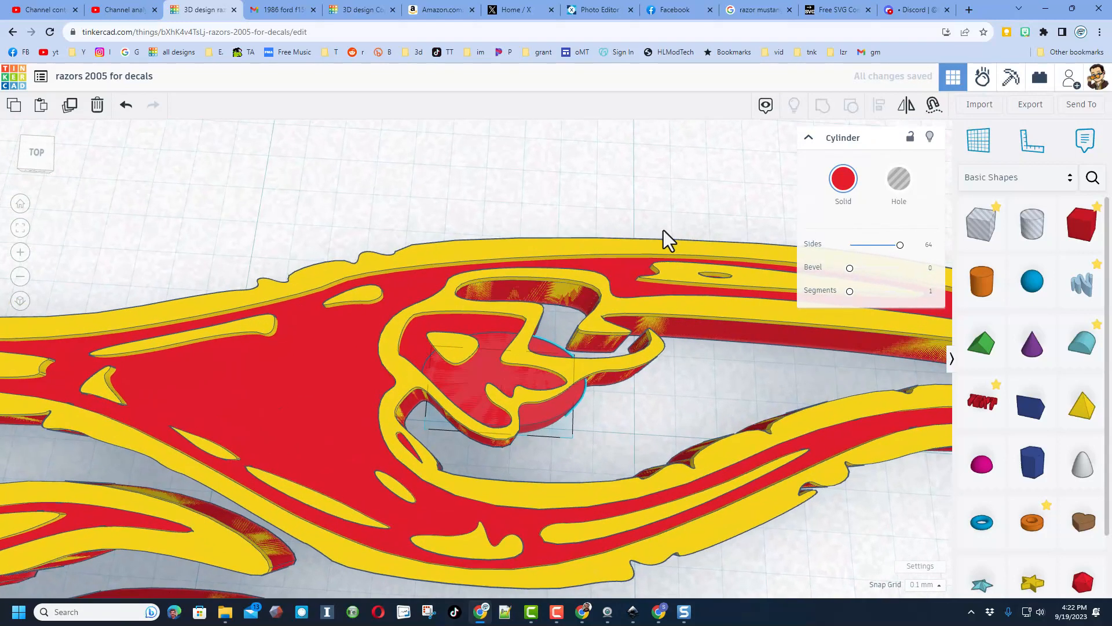
- Adjust the red cylinder to fill the gaps behind the RZ lettering up to the adjoining flame edge
left_click_drag(551, 373, 650, 350)
left_click(682, 369)
mouse_move(683, 369)
right_mouse_down()
mouse_move(689, 345)
mouse_move(665, 347)
mouse_move(690, 367)
mouse_move(665, 363)
right_mouse_up()
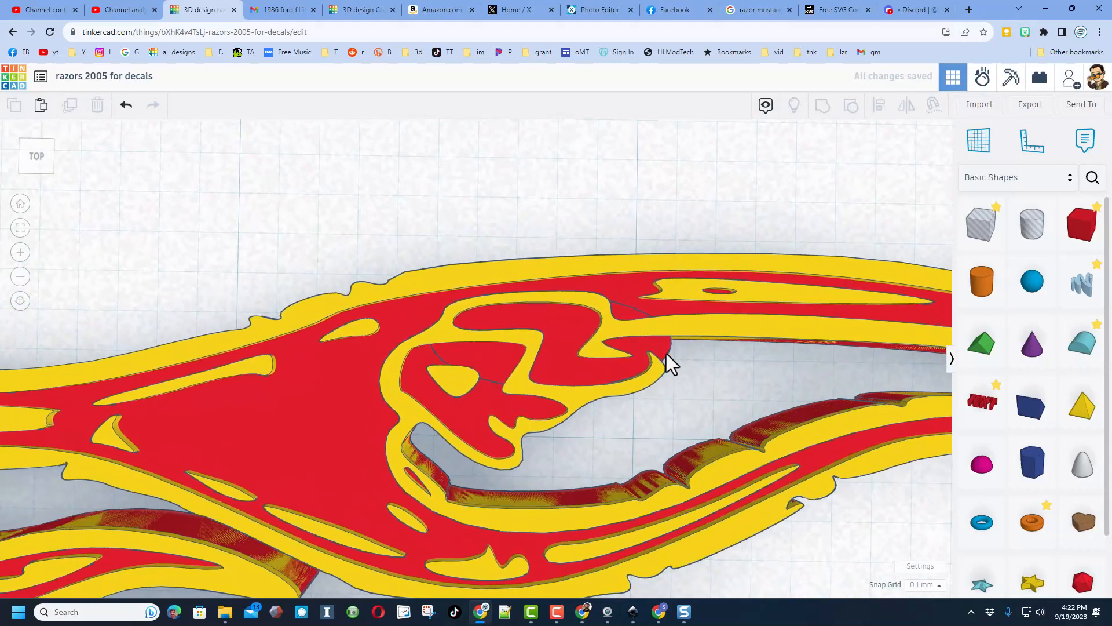
left_click_drag(661, 345, 650, 359)
left_click(554, 204)
right_click_drag(553, 204, 641, 158)
scroll(640, 158, "down", 4)
right_click_drag(617, 315, 644, 369)
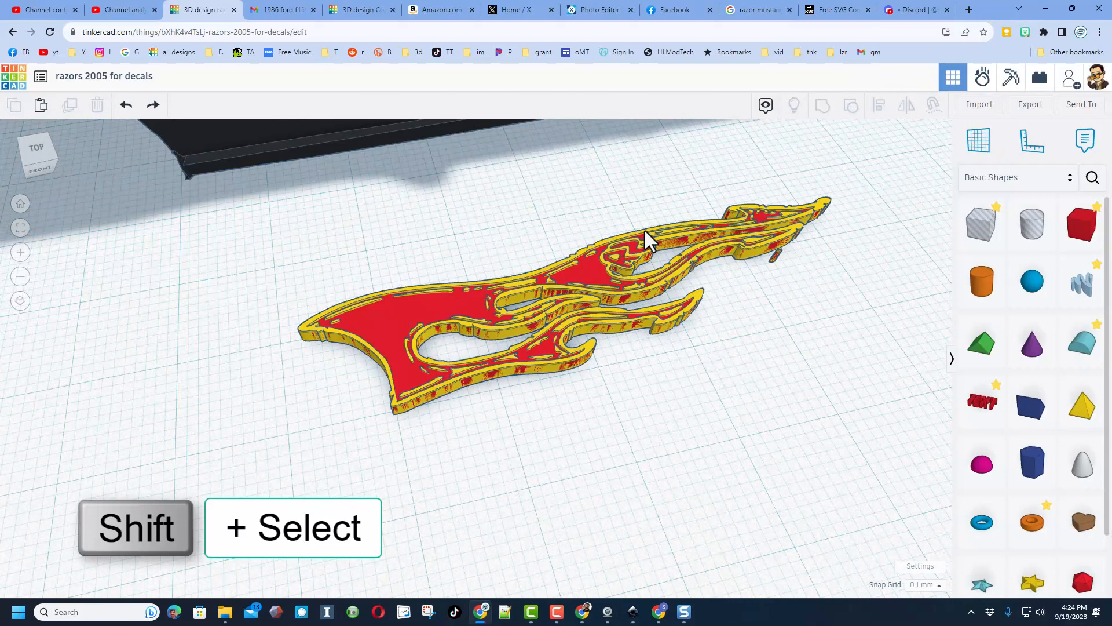
- Group the yellow flame outline with its red fill pieces and make the group multicolor
left_click(648, 231, "shift")
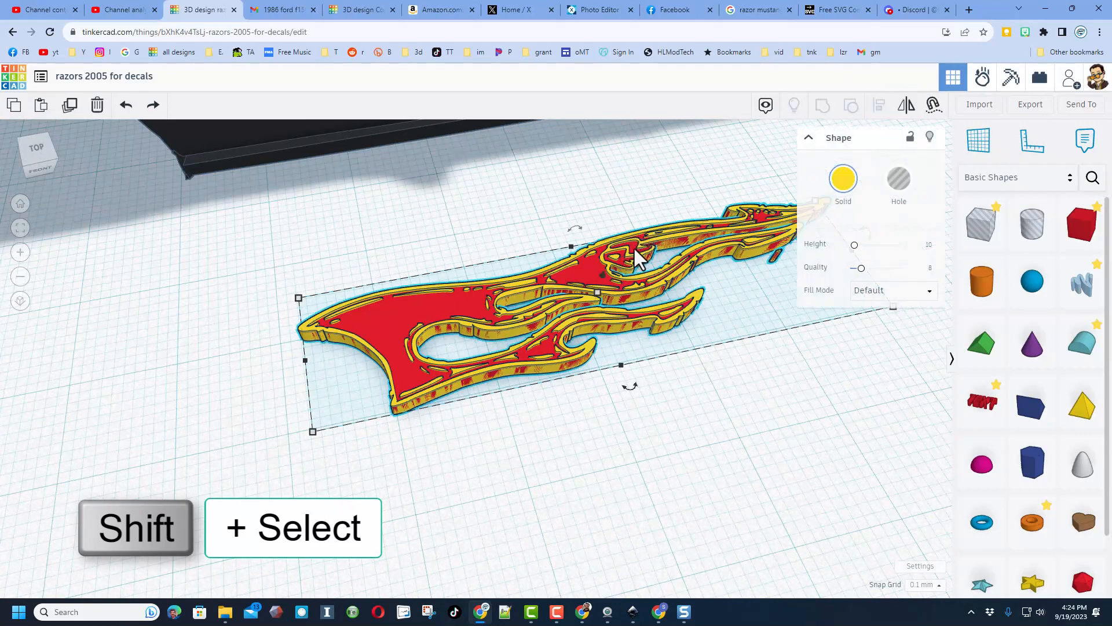
left_click(633, 253, "shift")
left_click(588, 274, "shift")
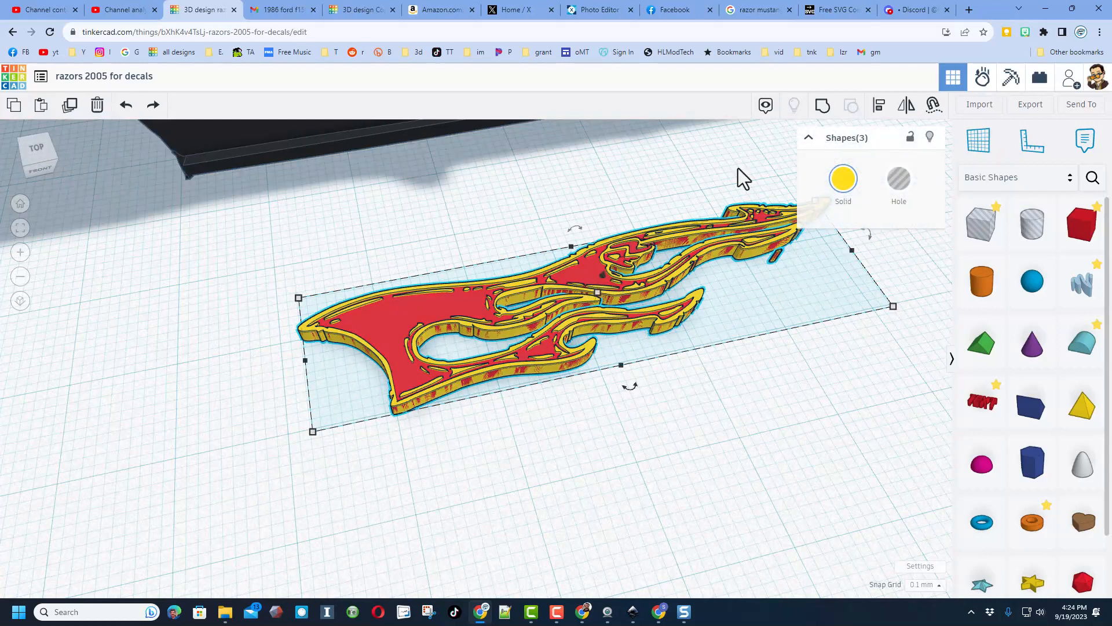
left_click(821, 106)
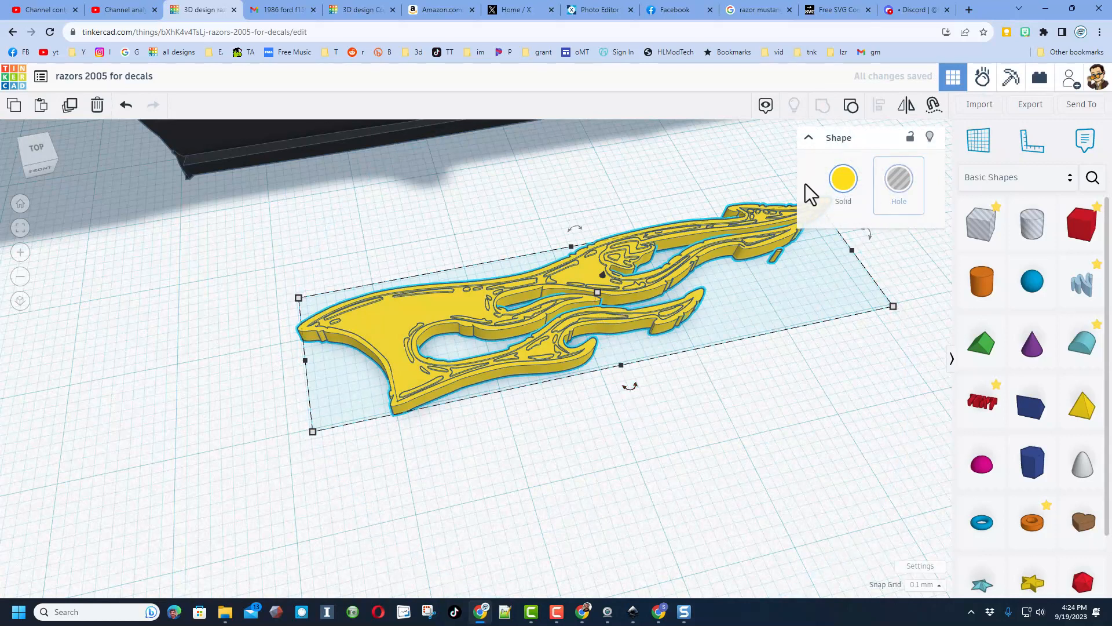
left_click(839, 191)
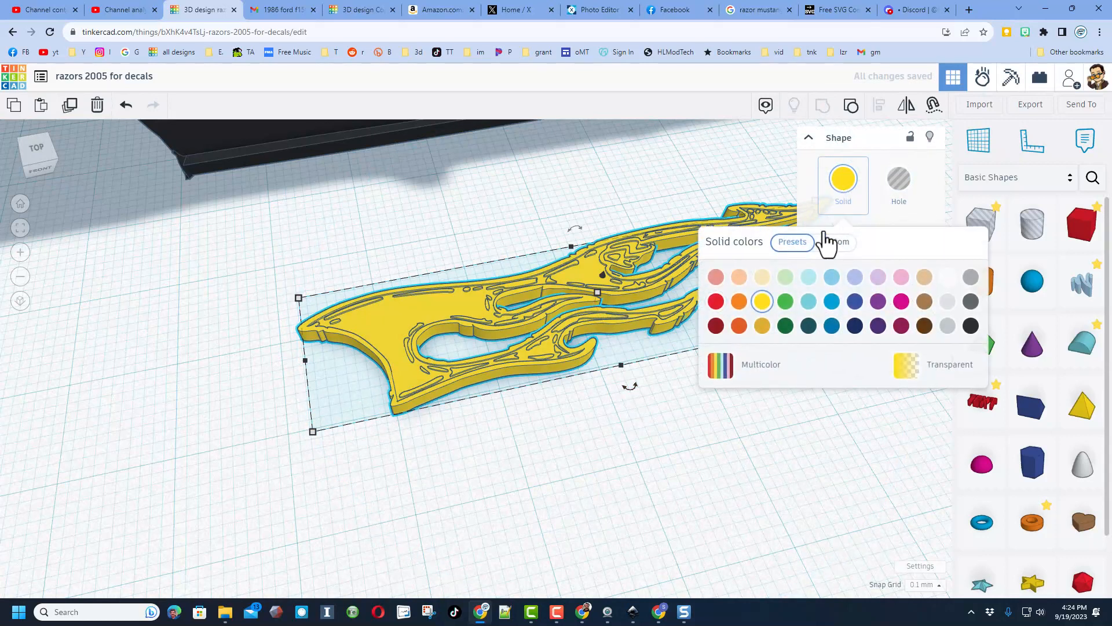
left_click(728, 374)
- Rotate the grouped flame 90° so it stands upright facing out from the car's side, and drop it onto the workplane
right_click_drag(662, 397, 815, 364)
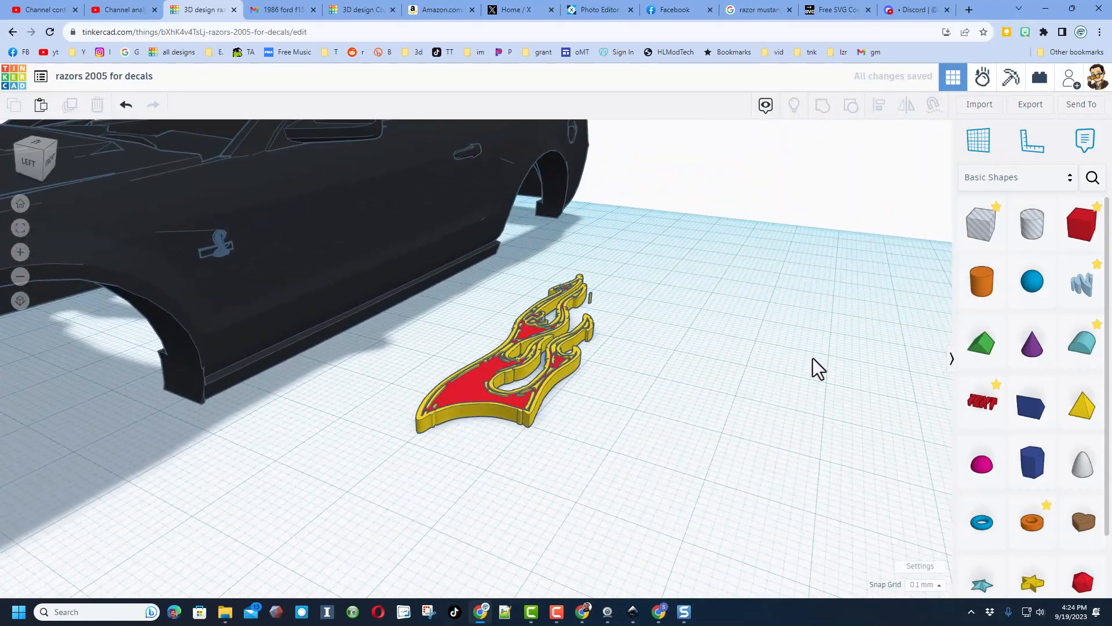
left_click(531, 365)
left_click_drag(612, 251, 633, 268)
key("d")
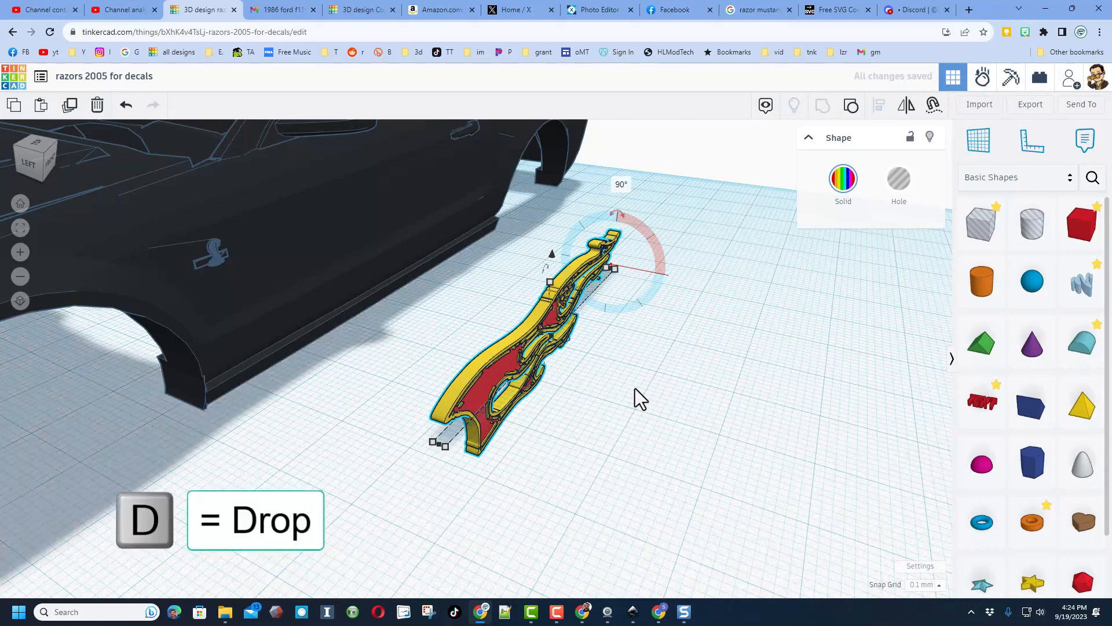
left_click(611, 399)
right_click_drag(612, 399, 433, 369)
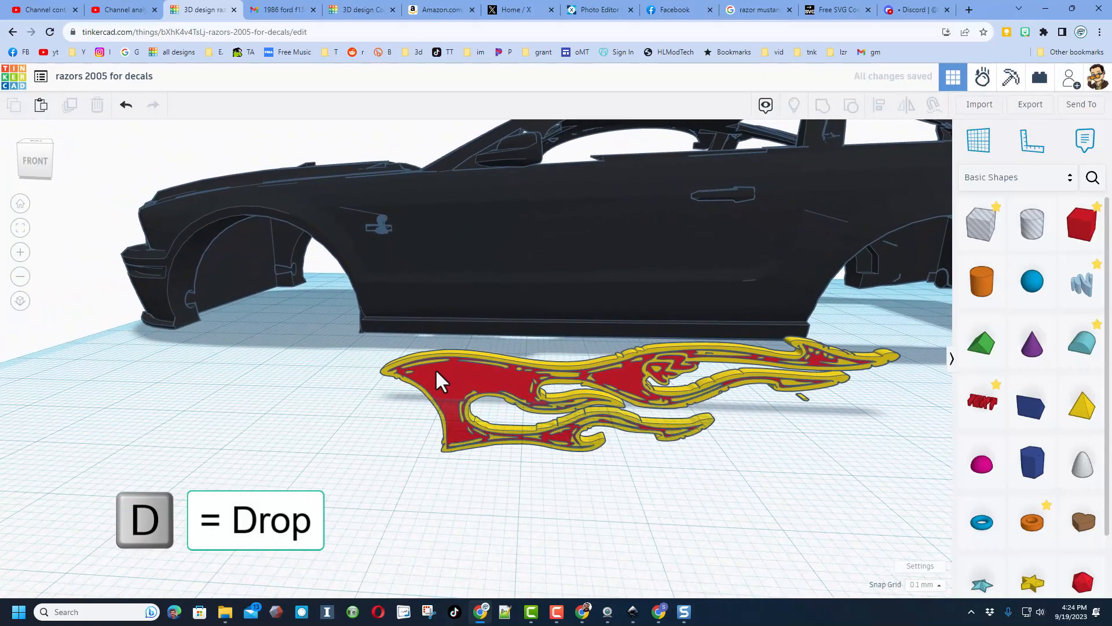
left_click(511, 400)
key("d")
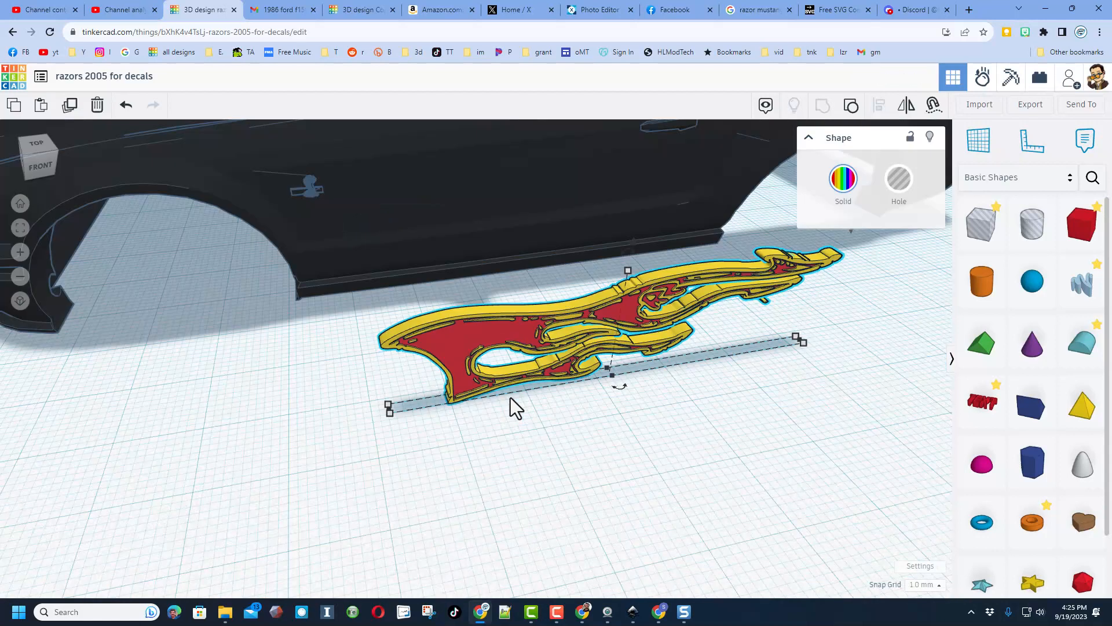
- Move the flame back against the side of the car and raise it onto the door area
key("ctrl+Up")
key("ctrl+Up")
key("ctrl+Up")
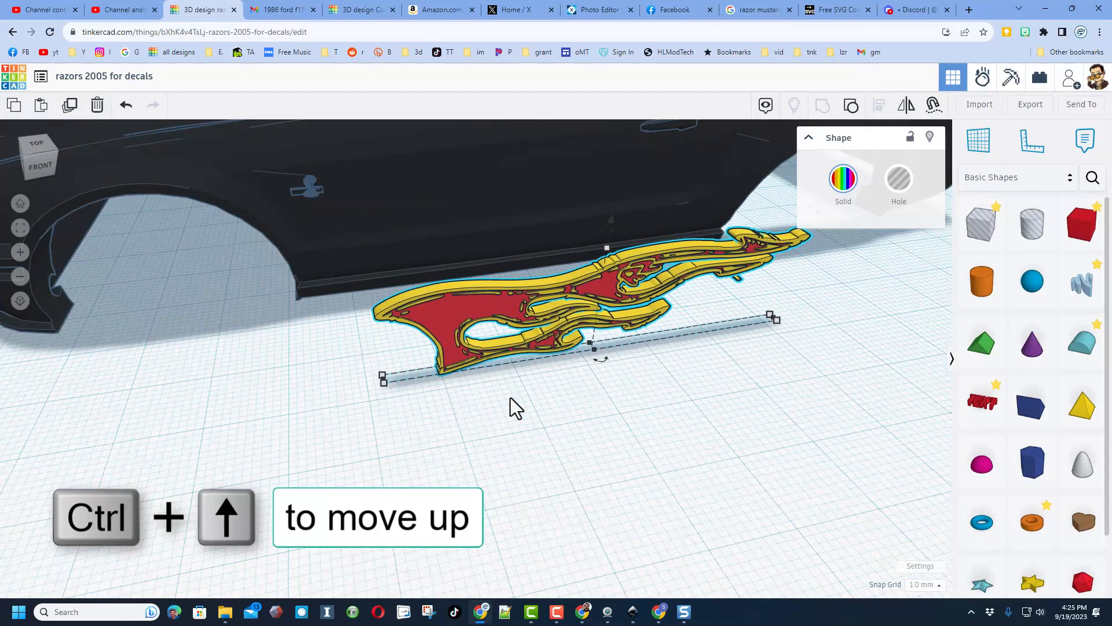
key("ctrl+Up")
key("ctrl+Up")
key("ctrl+Up")
key("ctrl+Up")
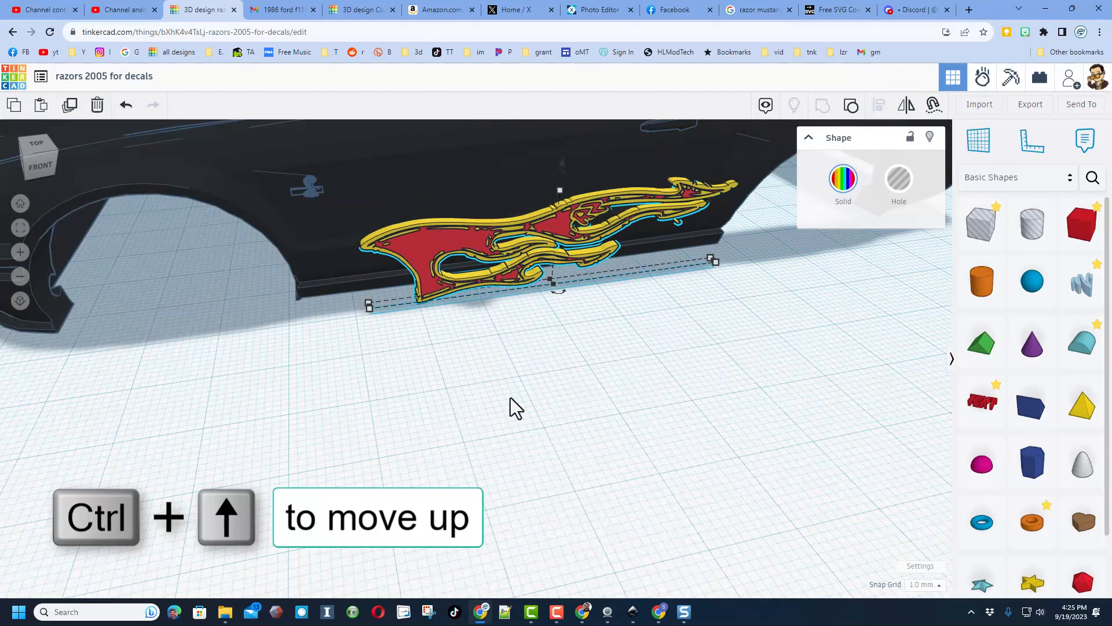
key("ctrl+Up")
key("ctrl+Up")
key("ctrl+Up")
key("ctrl+Up")
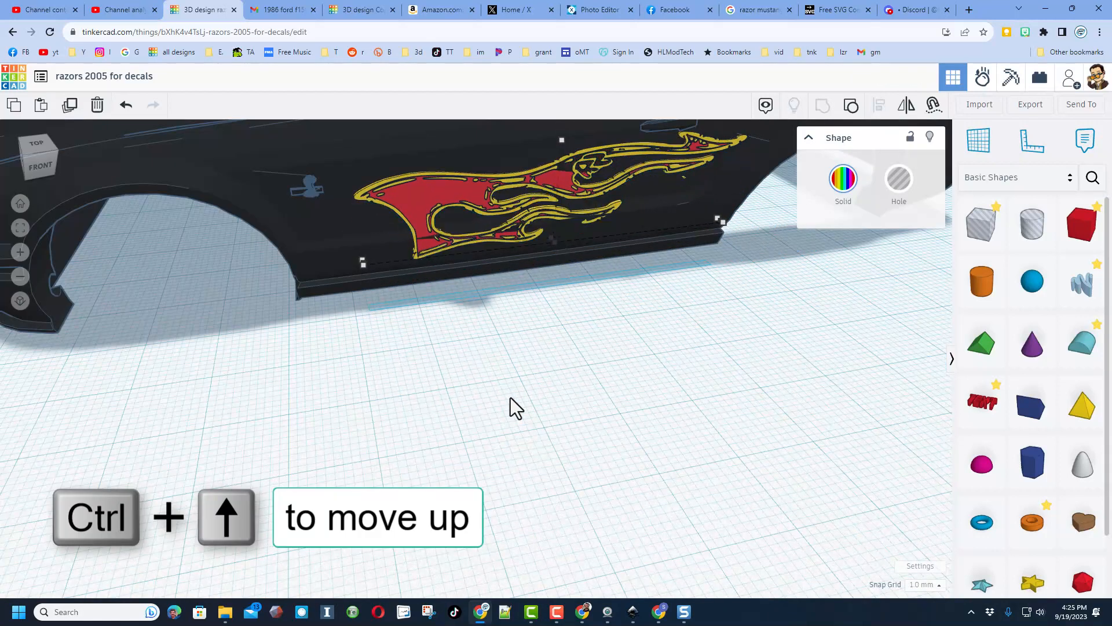
key("ctrl+Up")
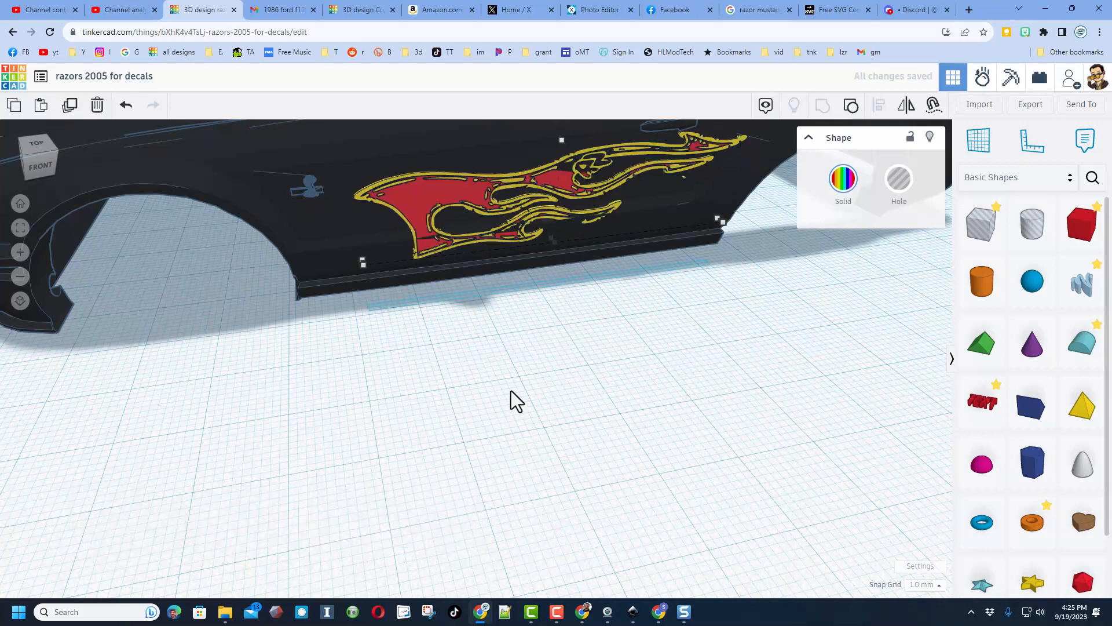
- Set the snap grid to 0.1 mm and fine-adjust how deep the flame sits in the car's side
left_click_drag(553, 241, 555, 244)
right_click_drag(554, 245, 740, 305)
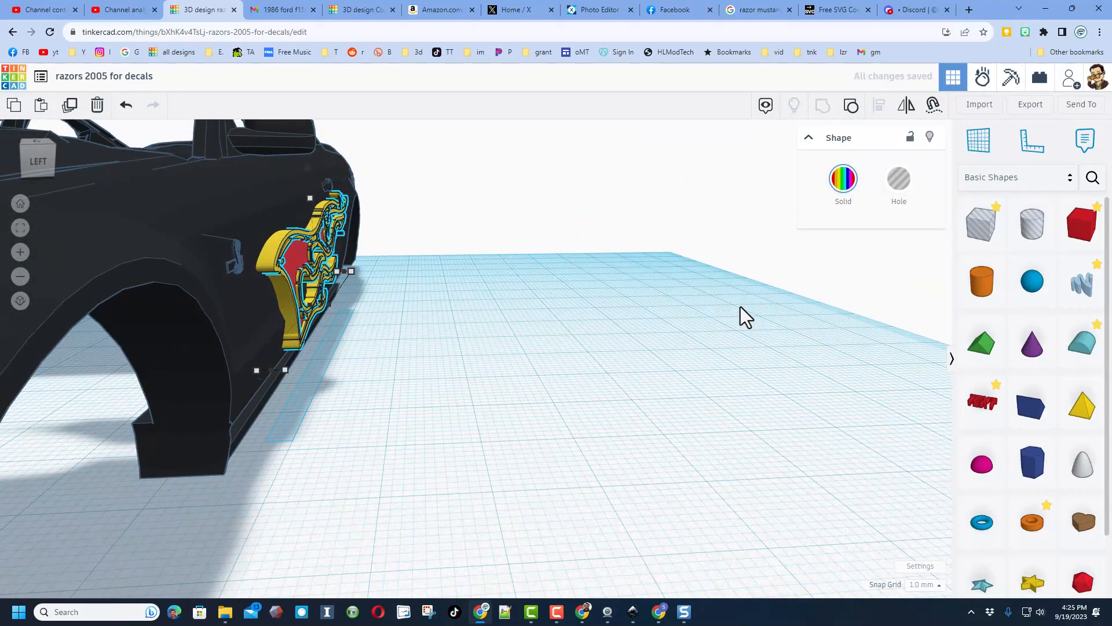
right_click_drag(624, 255, 544, 218)
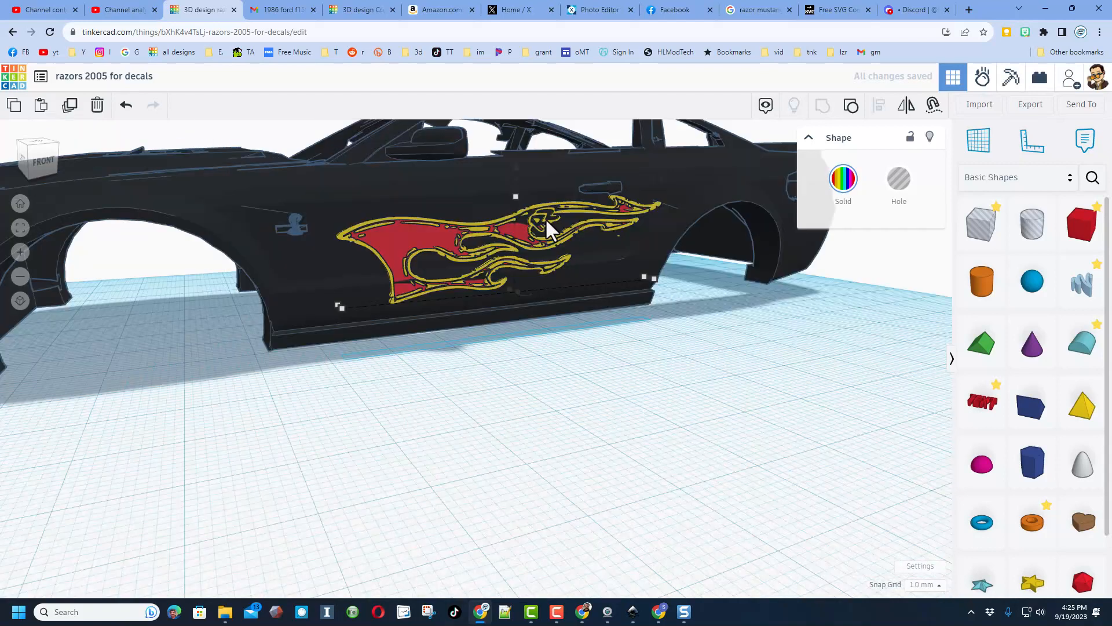
scroll(547, 219, "up", 5)
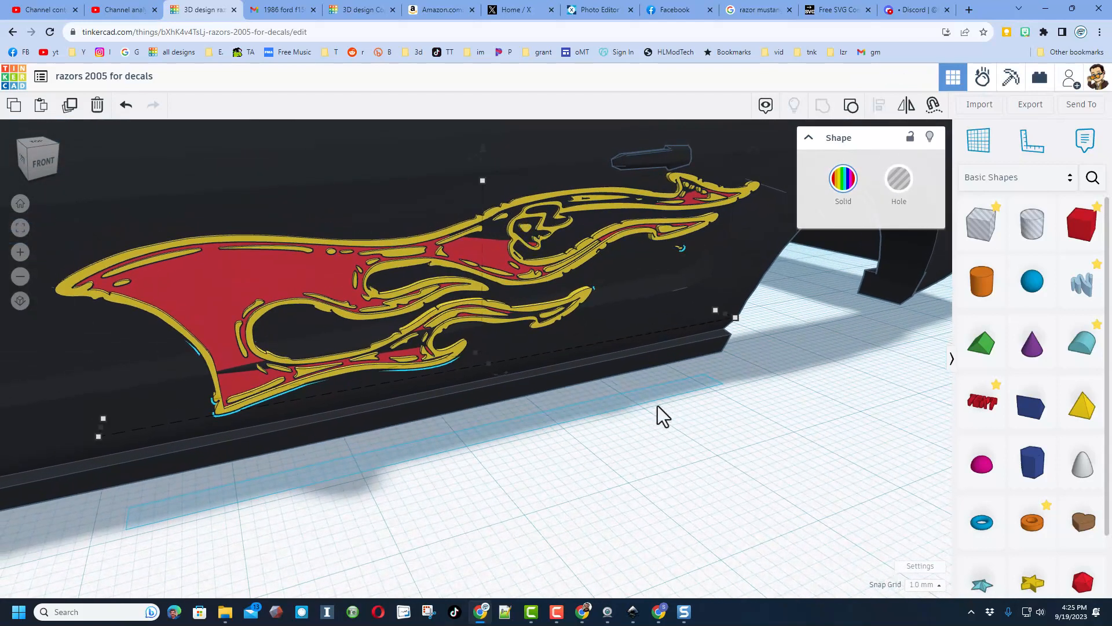
left_click(924, 584)
left_click(927, 467)
right_click_drag(843, 490, 705, 510)
left_click_drag(469, 382, 459, 391)
left_click(446, 496)
right_click_drag(447, 496, 332, 424)
scroll(555, 455, "down", 5)
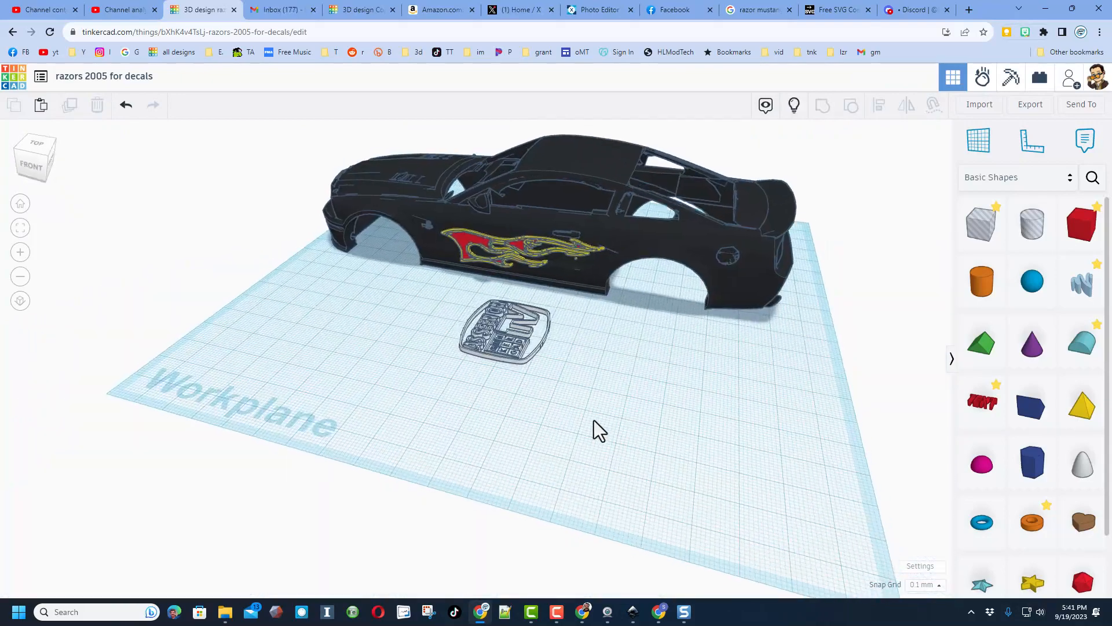
- Align the As Seen On TV Tinkercad badge with the car body, centred in both horizontal directions and level with its top
right_click_drag(593, 419, 523, 325)
left_click(514, 345)
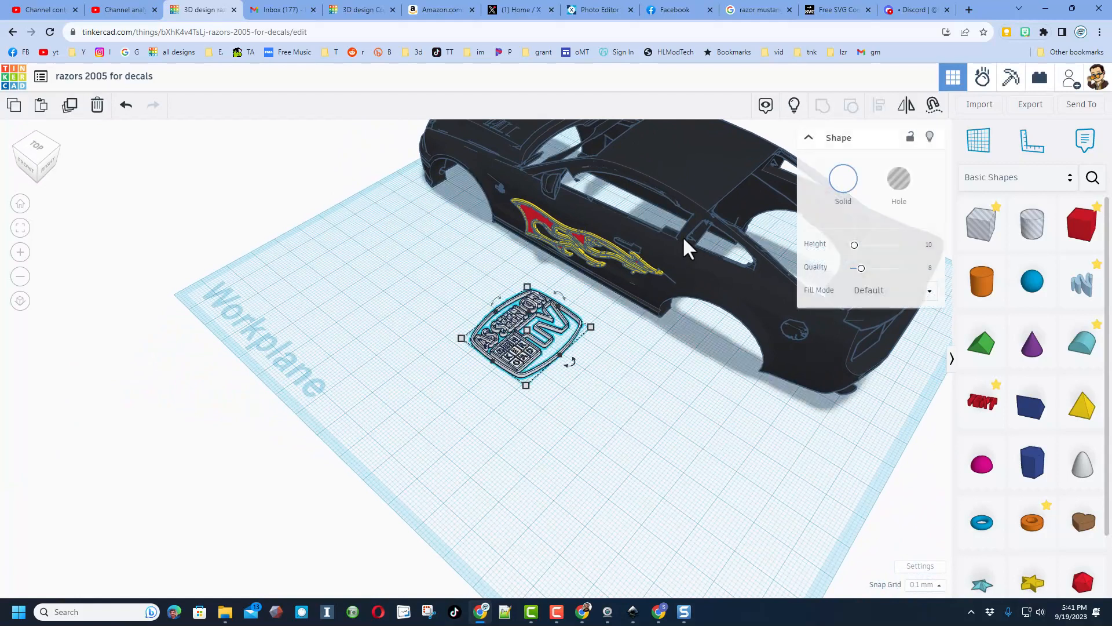
scroll(689, 203, "down", 3)
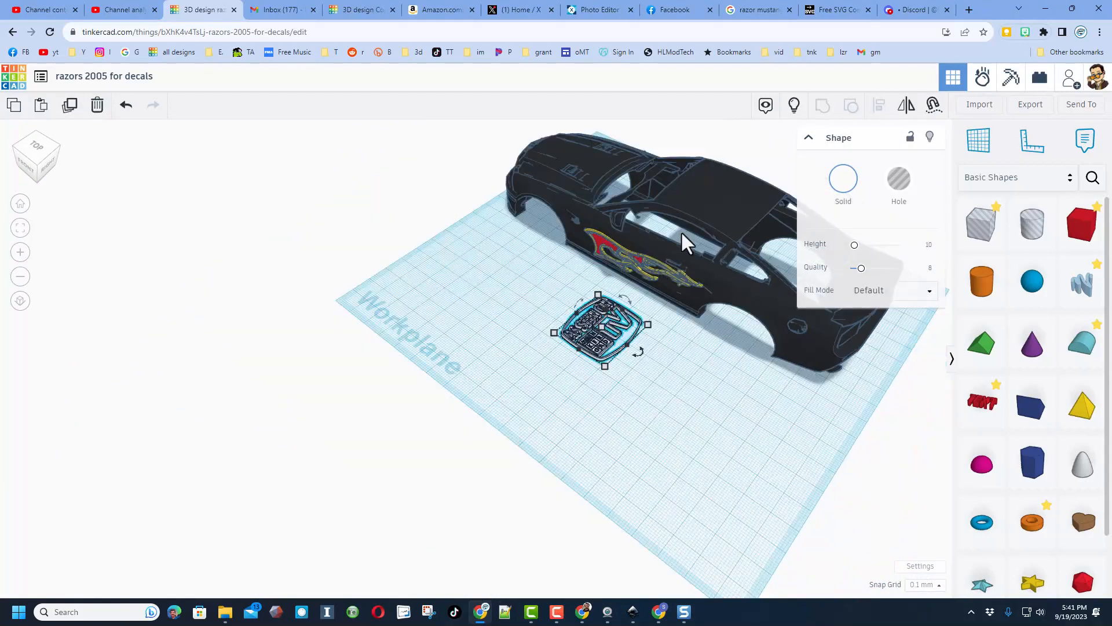
left_click(698, 205, "shift")
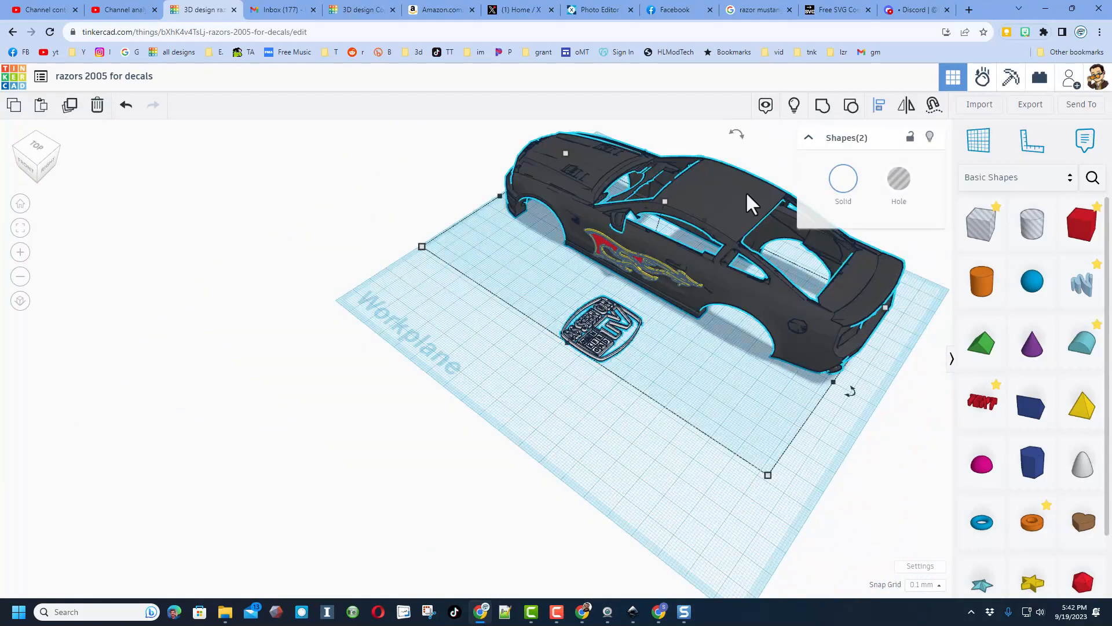
key("l")
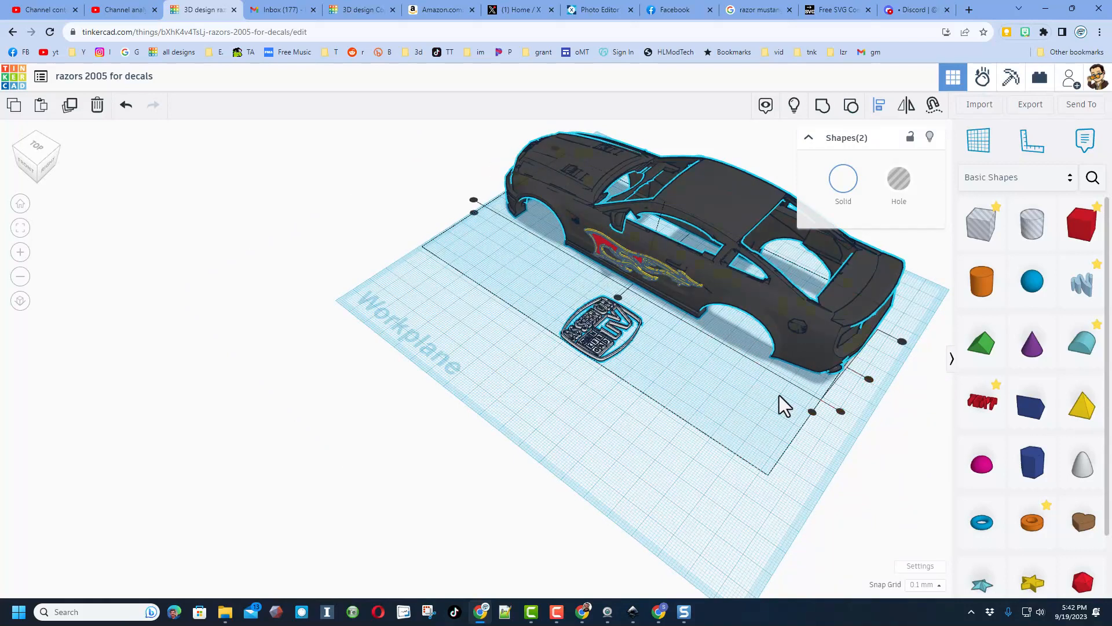
left_click(618, 297)
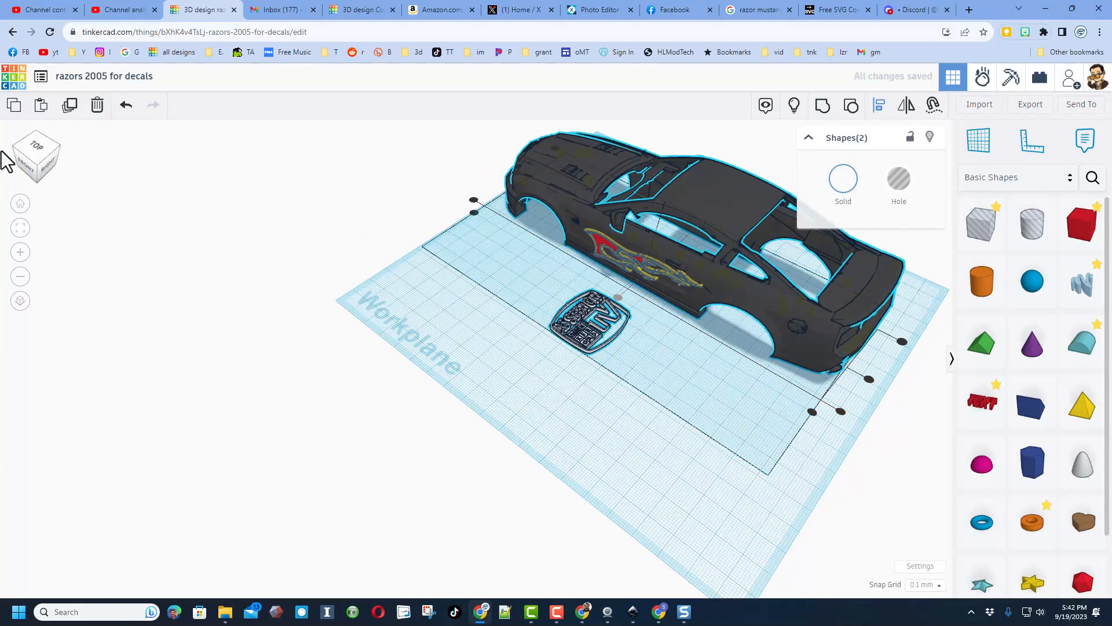
left_click(18, 159)
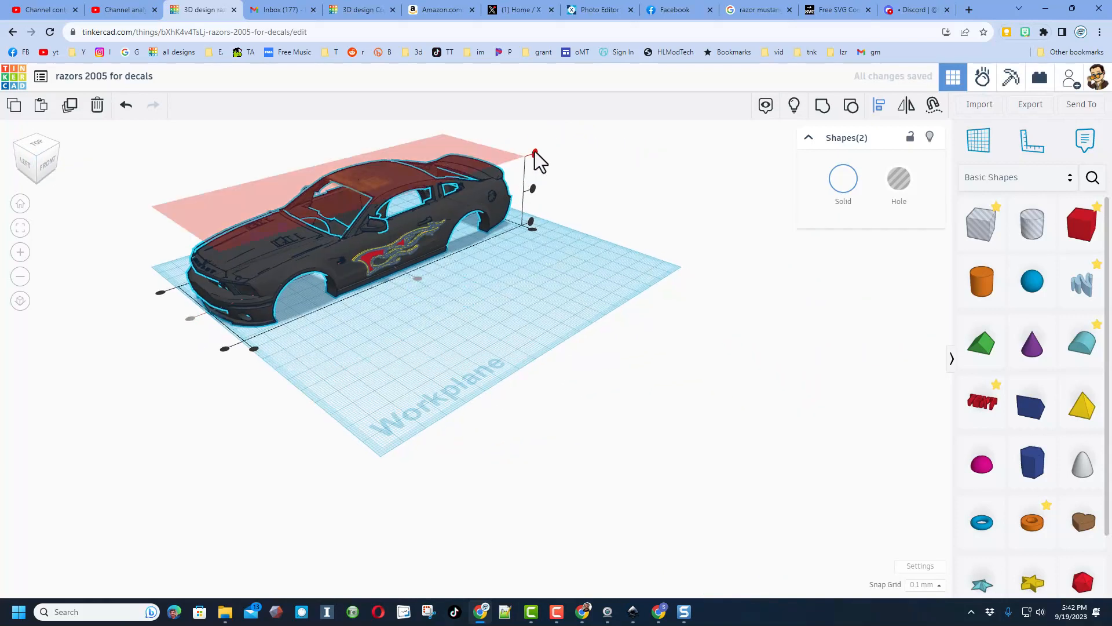
key("f")
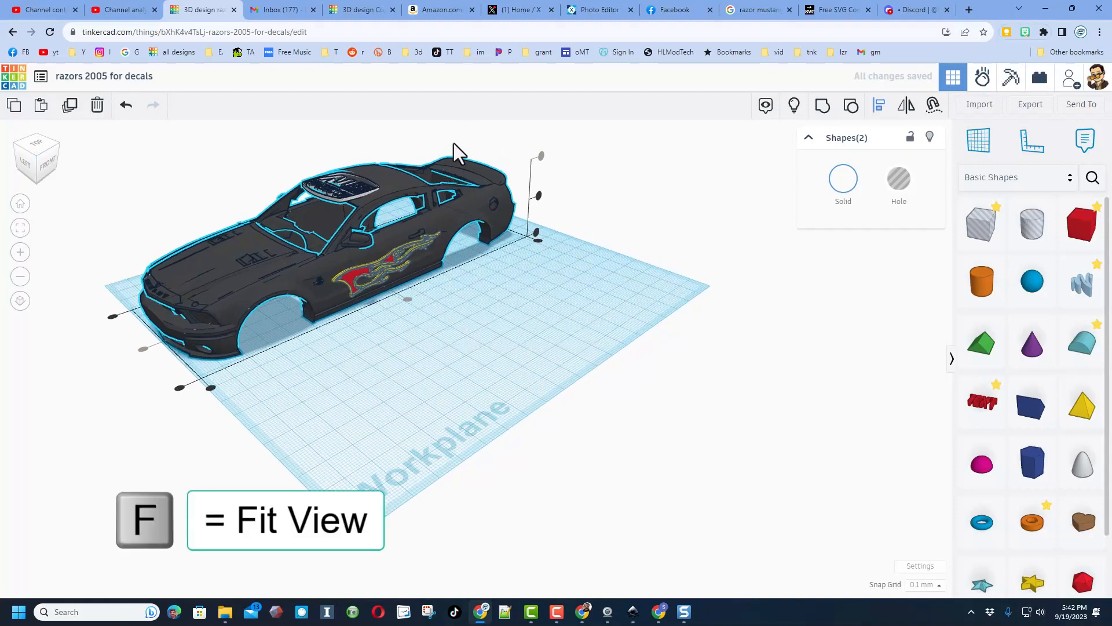
left_click(409, 147)
- Shift the As Seen On TV badge toward the rear of the car so it sits over the roof panel
left_click(348, 196)
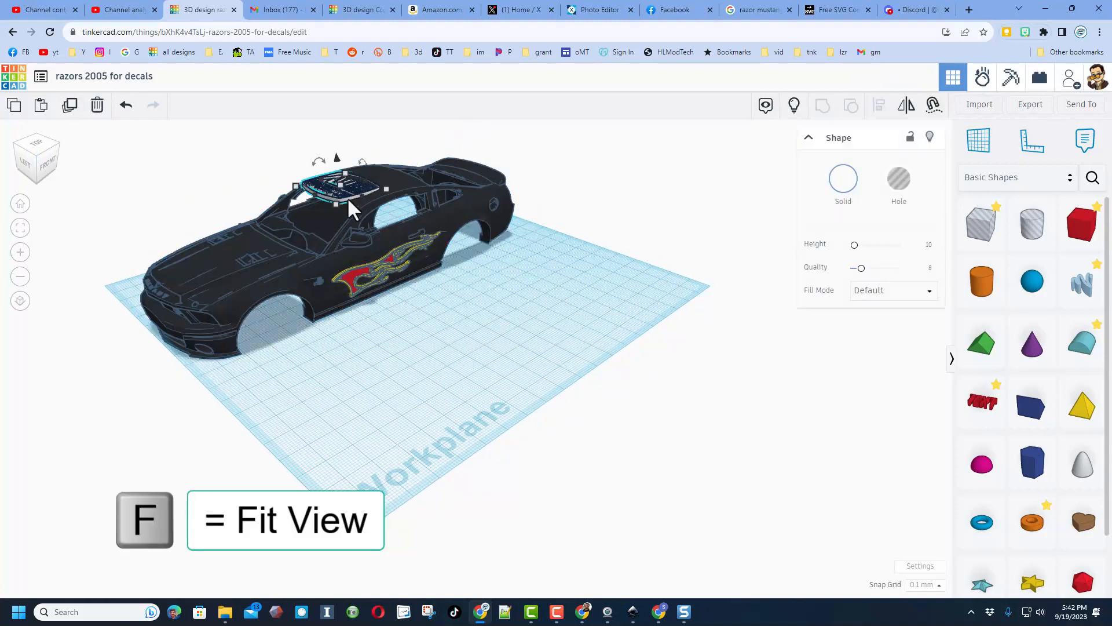
key("f")
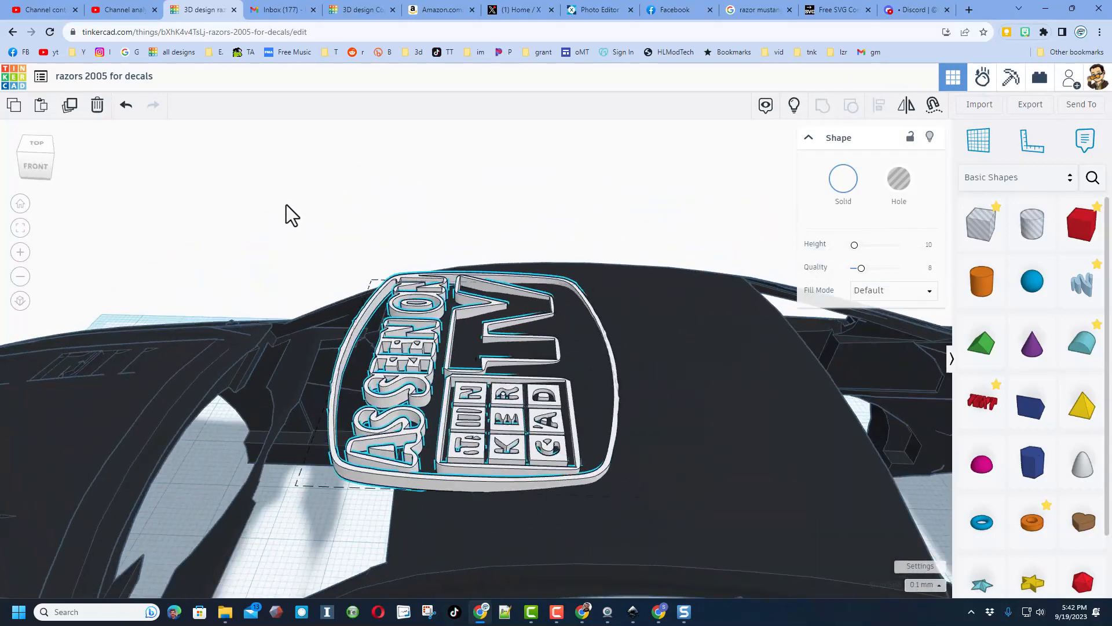
key("Right")
key("Right")
key("Right")
key("Right")
key("Right")
key("Right")
key("Right")
key("Right")
key("Right")
key("Right")
key("Right")
key("Right")
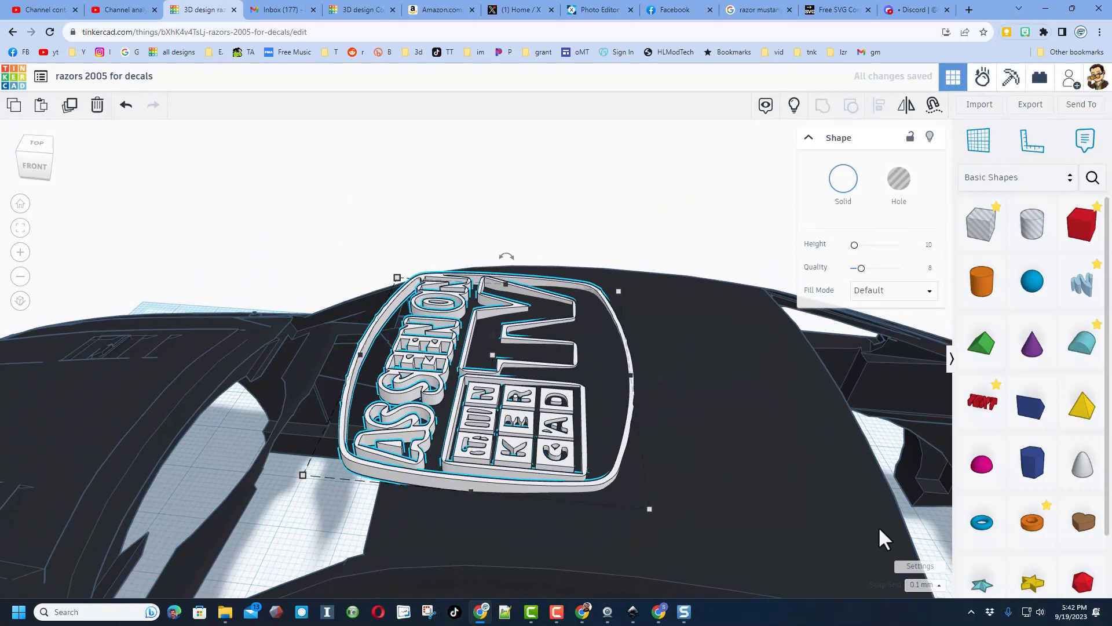
key("shift+Right")
key("shift+Right")
key("shift+Right")
key("shift+Right")
key("shift+Right")
key("shift+Right")
key("shift+Right")
key("shift+Right")
key("shift+Right")
key("shift+Right")
key("shift+Right")
key("shift+Right")
right_click_drag(550, 437, 598, 367)
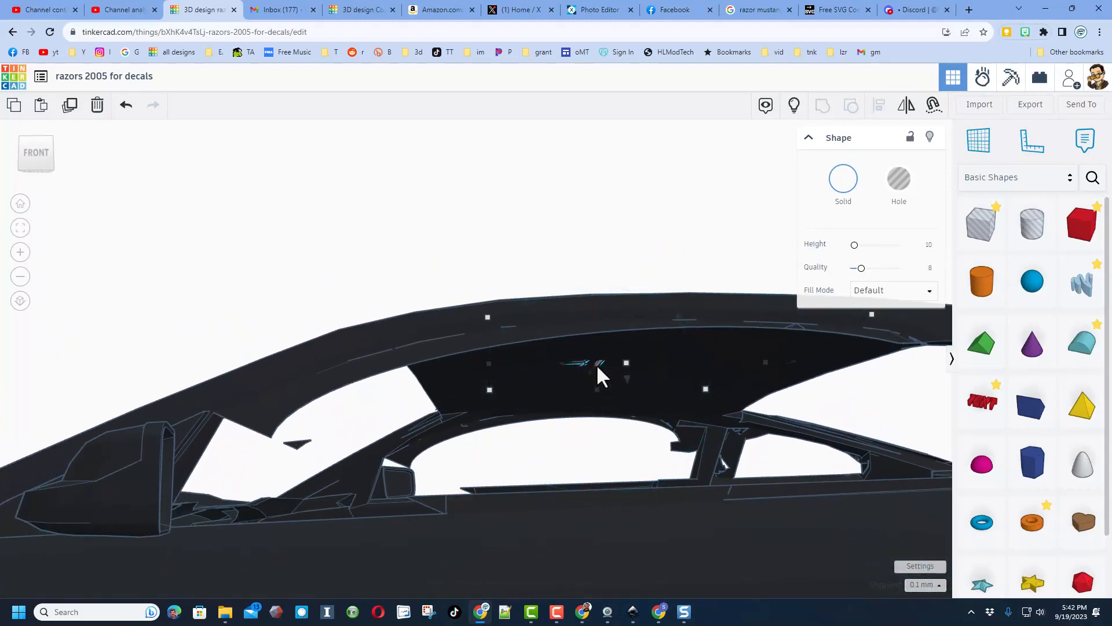
right_click_drag(596, 364, 620, 320)
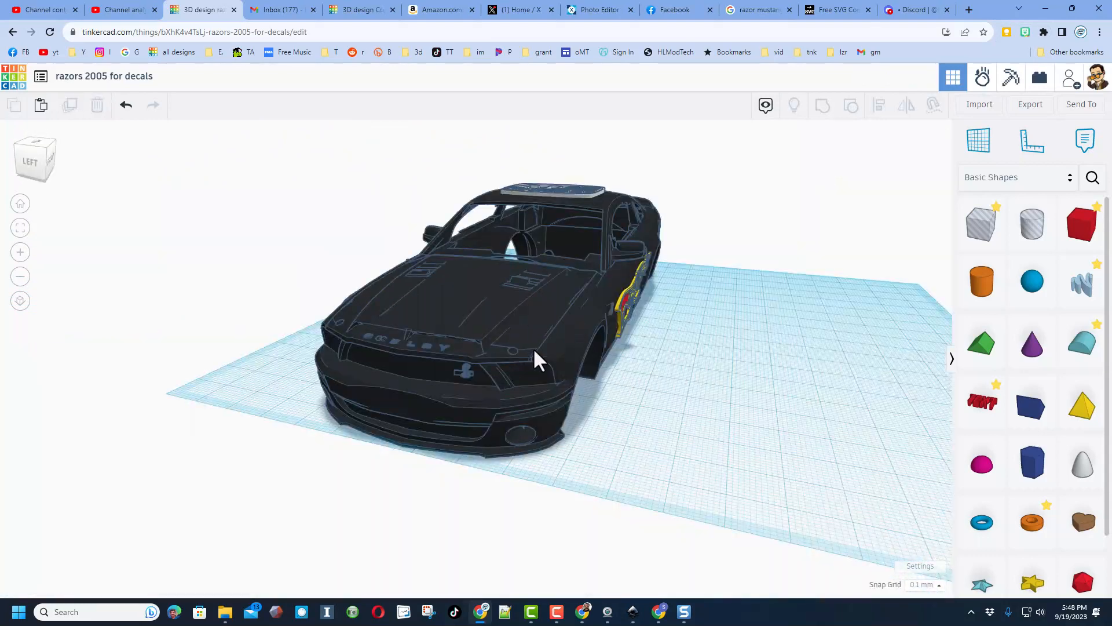
- Duplicate the car body, set the snap grid to 1.0 mm, and move the copy sideways clear of the original
left_click(534, 350)
key("ctrl+d")
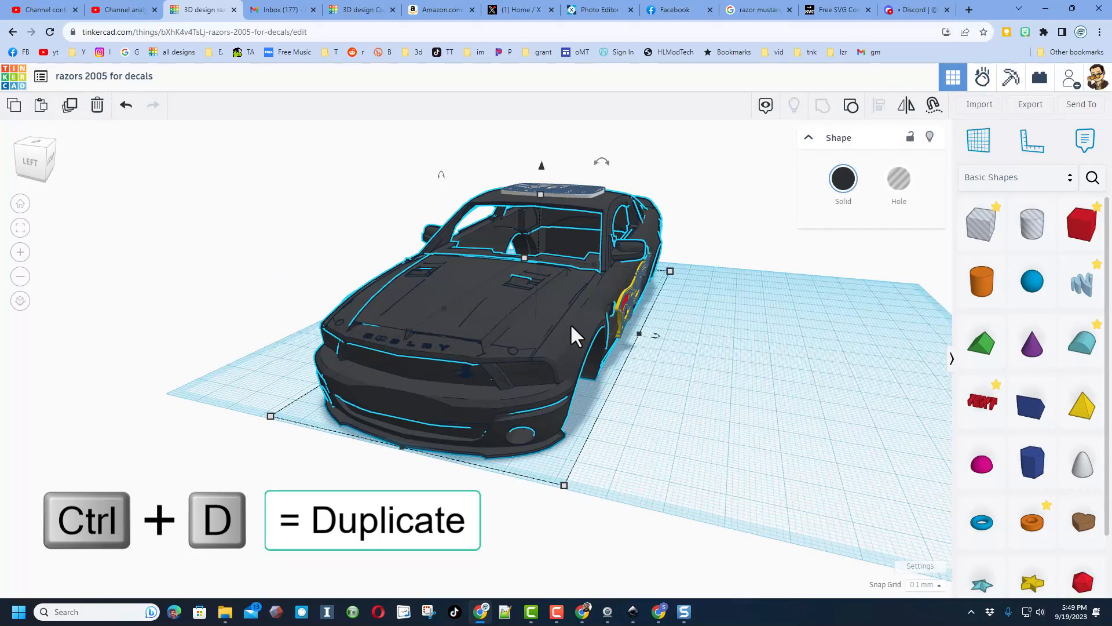
left_click(923, 585)
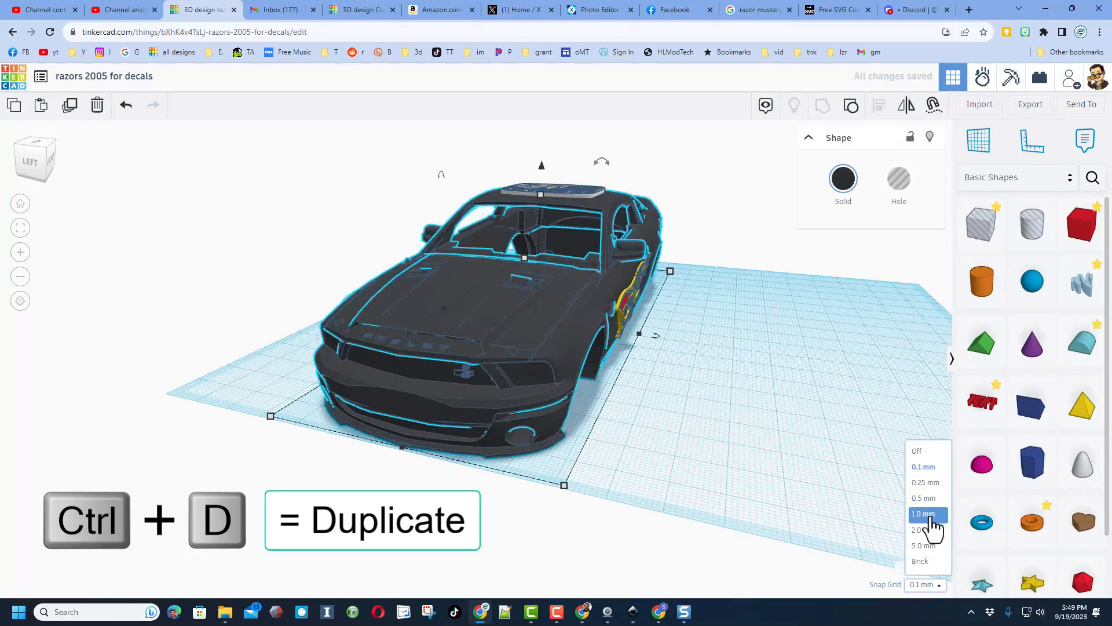
left_click(929, 515)
key("shift+Right")
key("shift+Right")
key("shift+Right")
key("shift+Right")
key("shift+Right")
key("shift+Right")
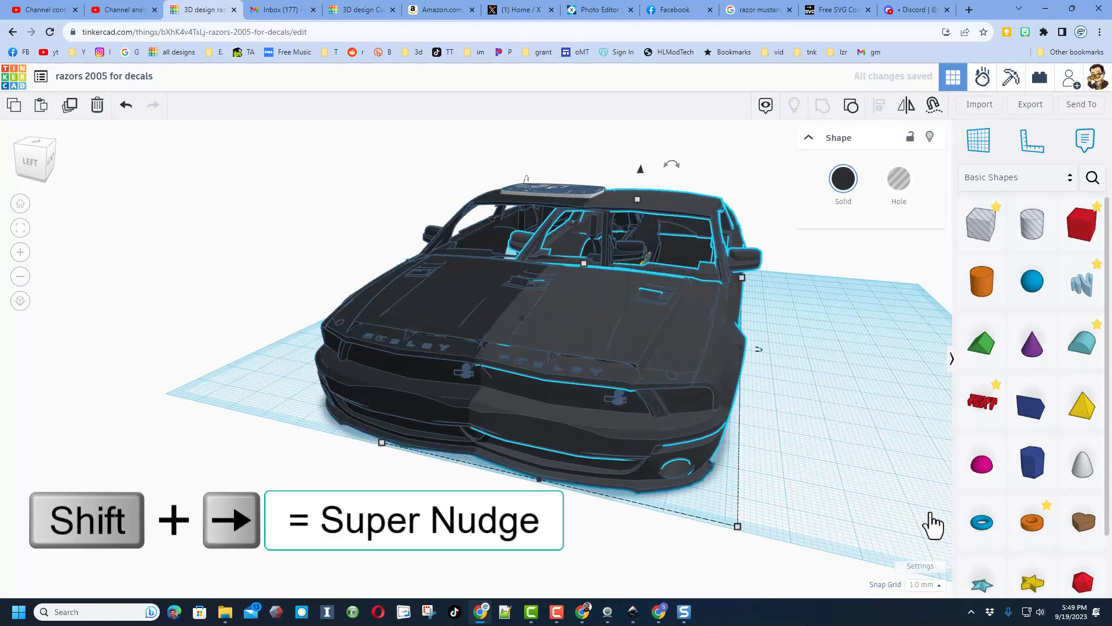
key("shift+Right")
key("shift+Right")
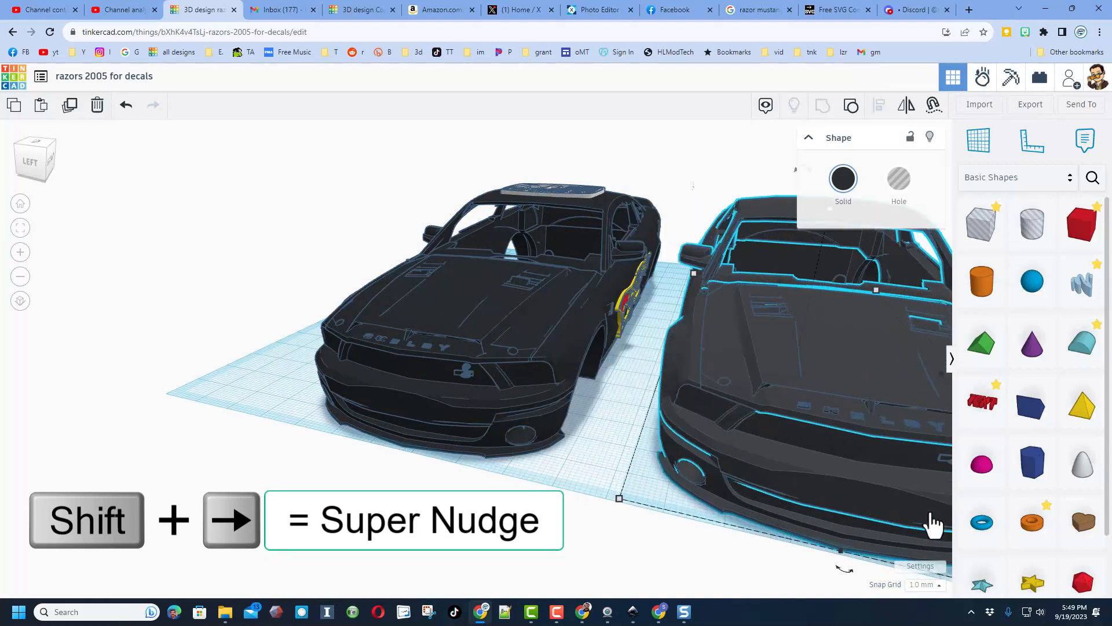
key("shift+Right")
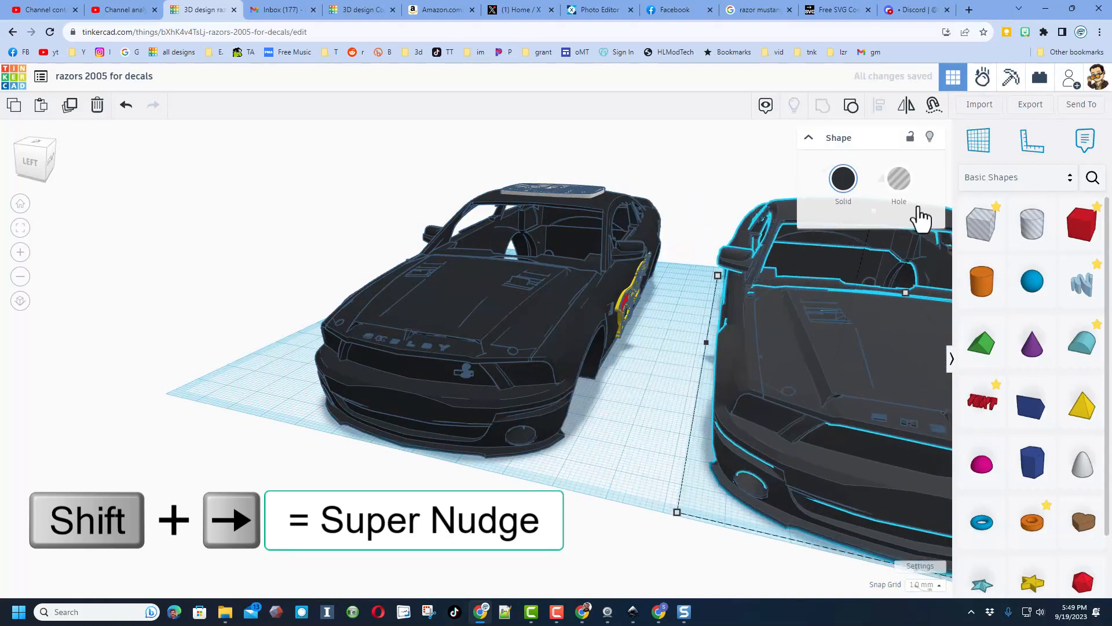
- Turn the duplicate car body into a hole
left_click(895, 184)
key("f")
right_click_drag(605, 319, 644, 382)
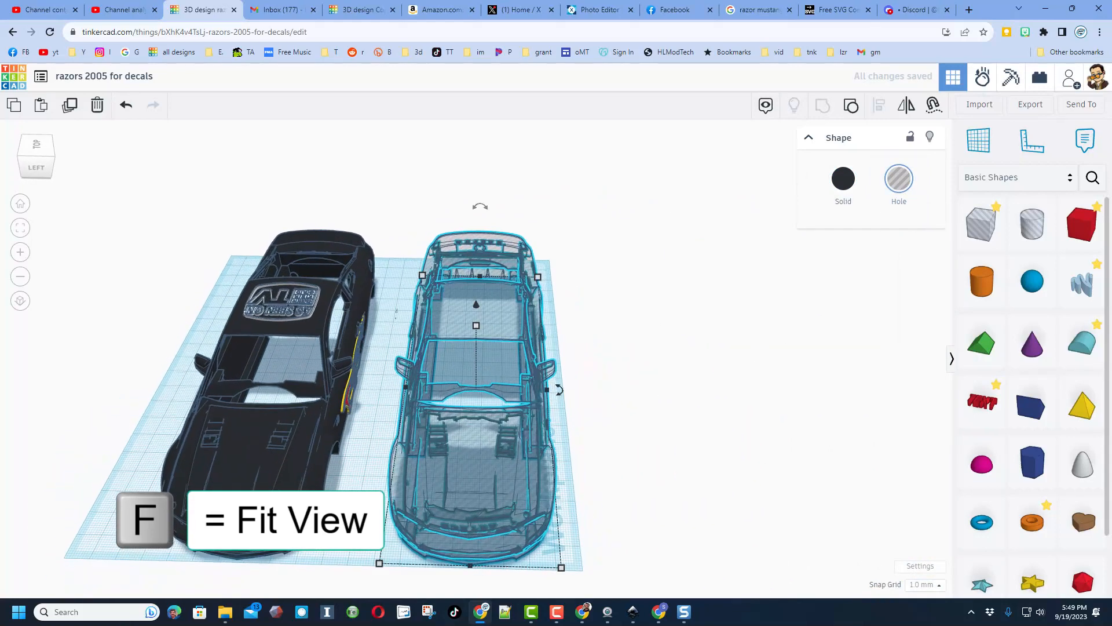
- Place a box beside the rear of the hole car and colour it light blue
left_click(1082, 224)
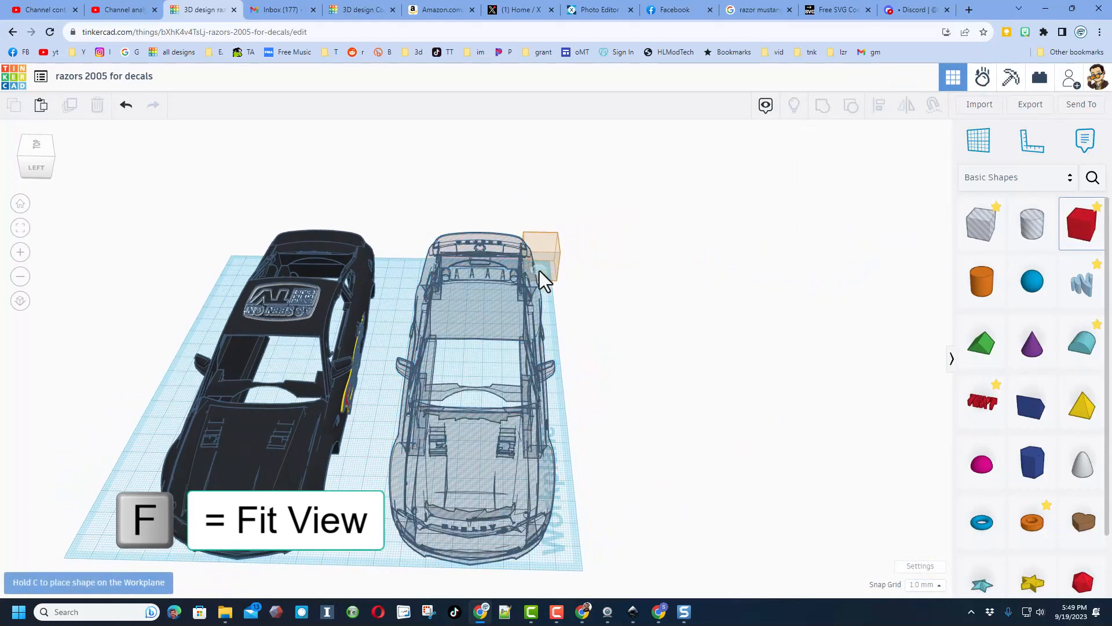
left_click(555, 261)
left_click(841, 184)
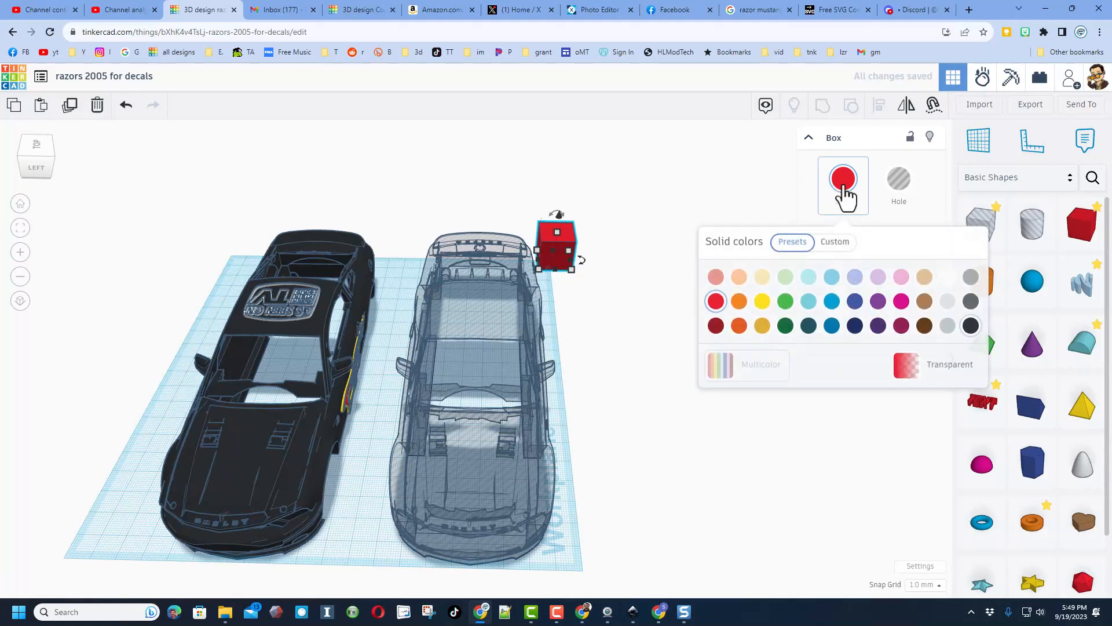
left_click(832, 276)
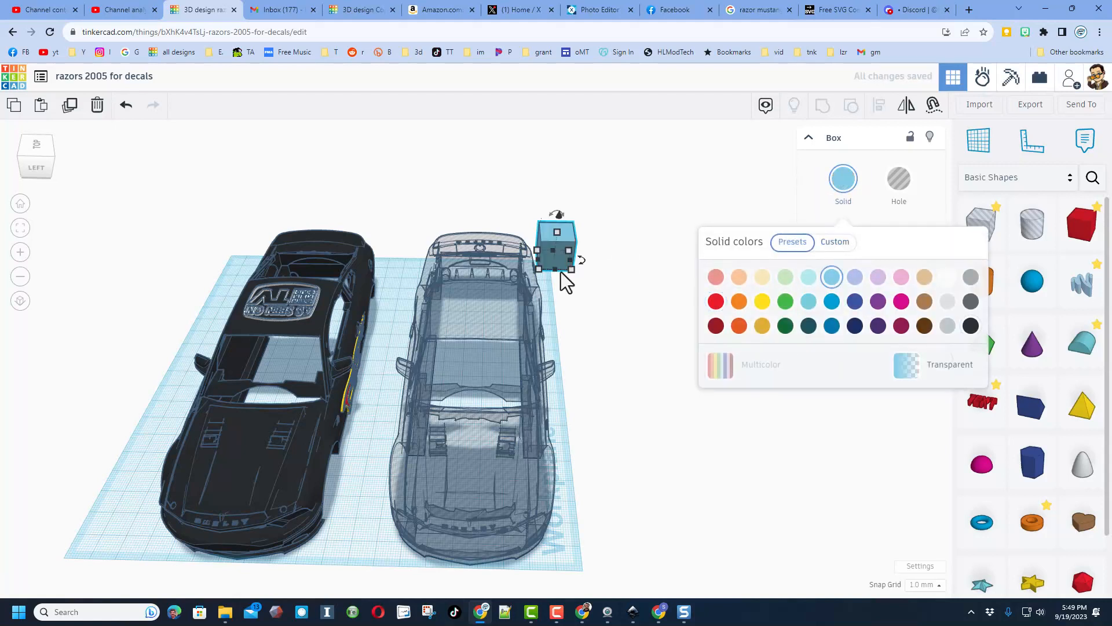
- Stretch the light blue box in length, width and height until it fully encloses the hole car
left_click_drag(560, 271, 550, 576)
left_click_drag(601, 533, 600, 518)
left_click_drag(593, 577, 595, 595)
left_click_drag(550, 373, 372, 373)
right_click_drag(422, 446, 467, 346)
left_click_drag(483, 350, 489, 287)
- Align the light blue box and the hole car so they are centred on each other horizontally
key("l")
left_click_drag(690, 346, 484, 466)
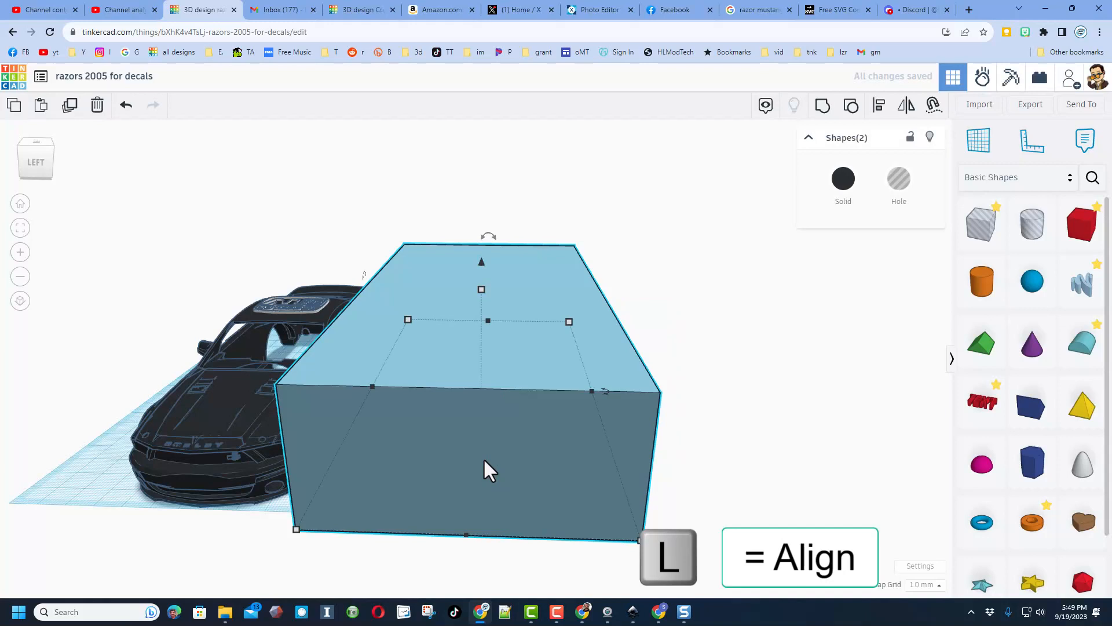
key("l")
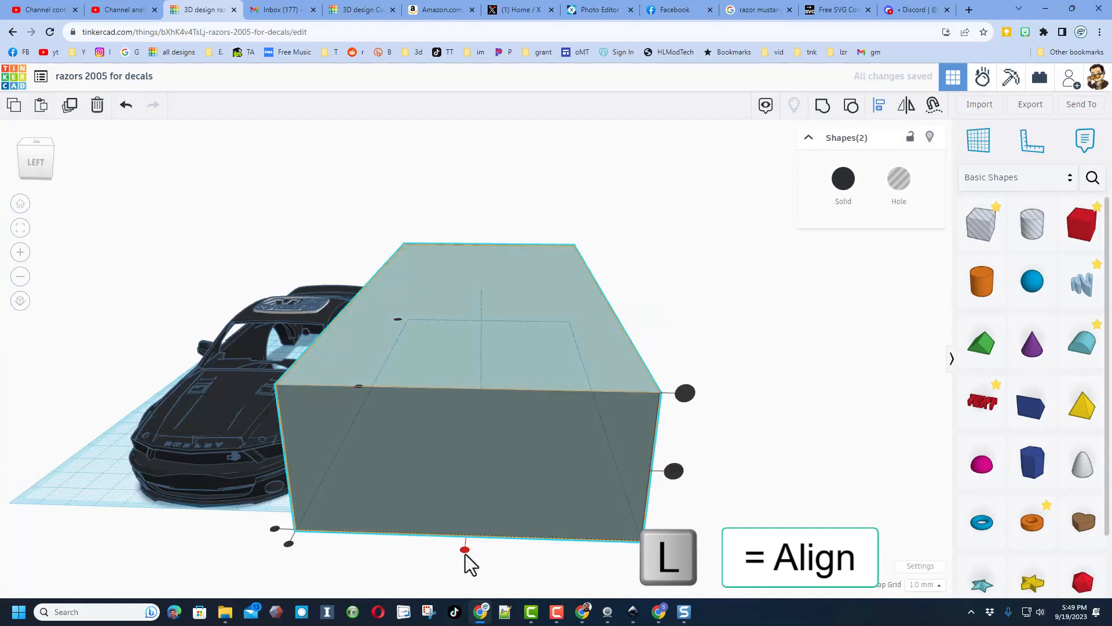
left_click(18, 149)
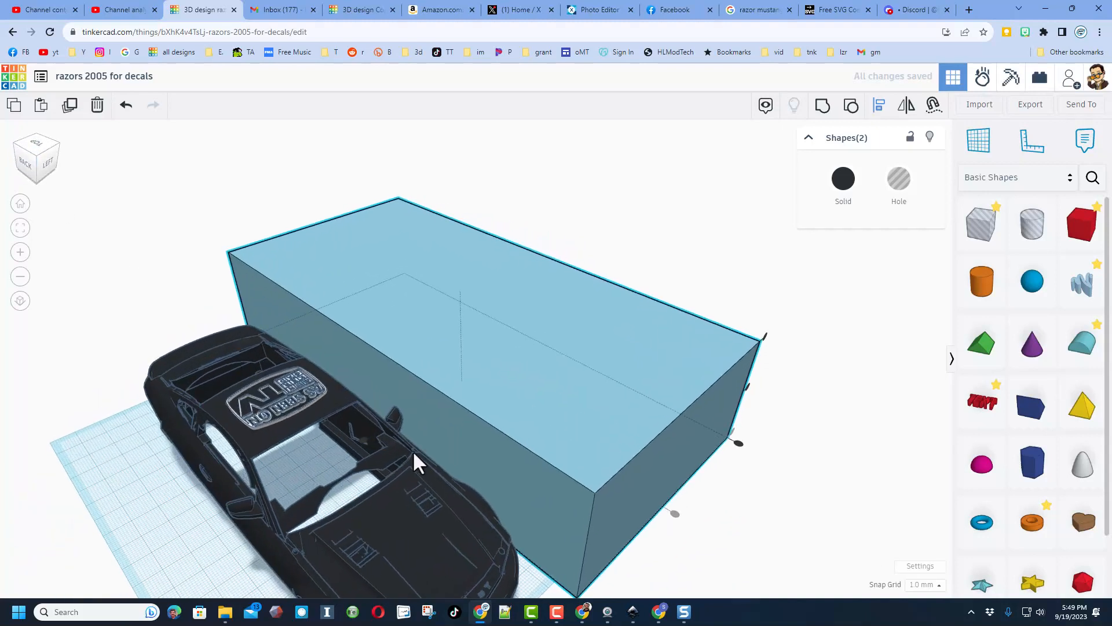
- Group the box with the hole car to cut a car-shaped cavity, and turn the resulting block into a hole
key("ctrl+g")
left_click(822, 108)
right_click_drag(644, 321, 475, 467)
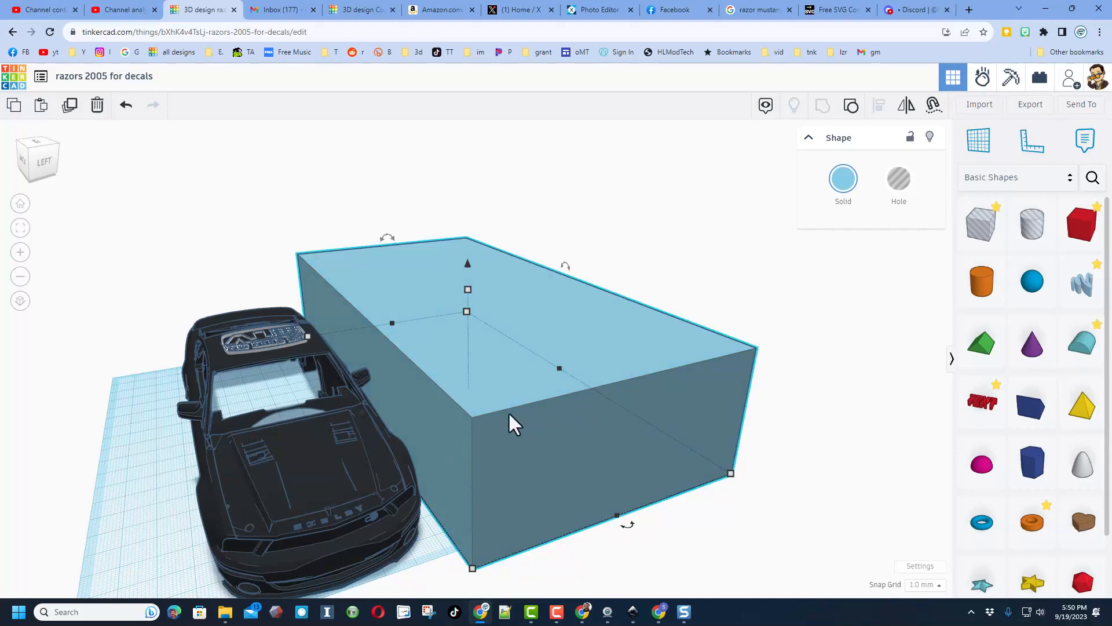
left_click(892, 204)
right_click_drag(647, 404, 577, 449)
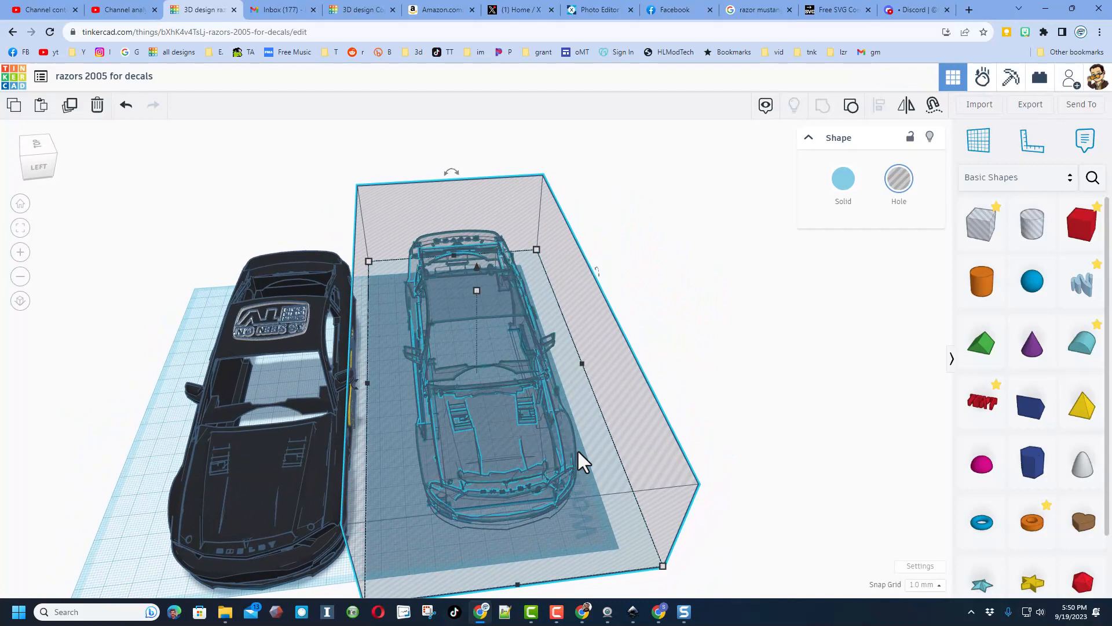
- Align the hole block with the original car body, centred in both horizontal directions, keeping the car body as the fixed reference
left_click(404, 446, "shift")
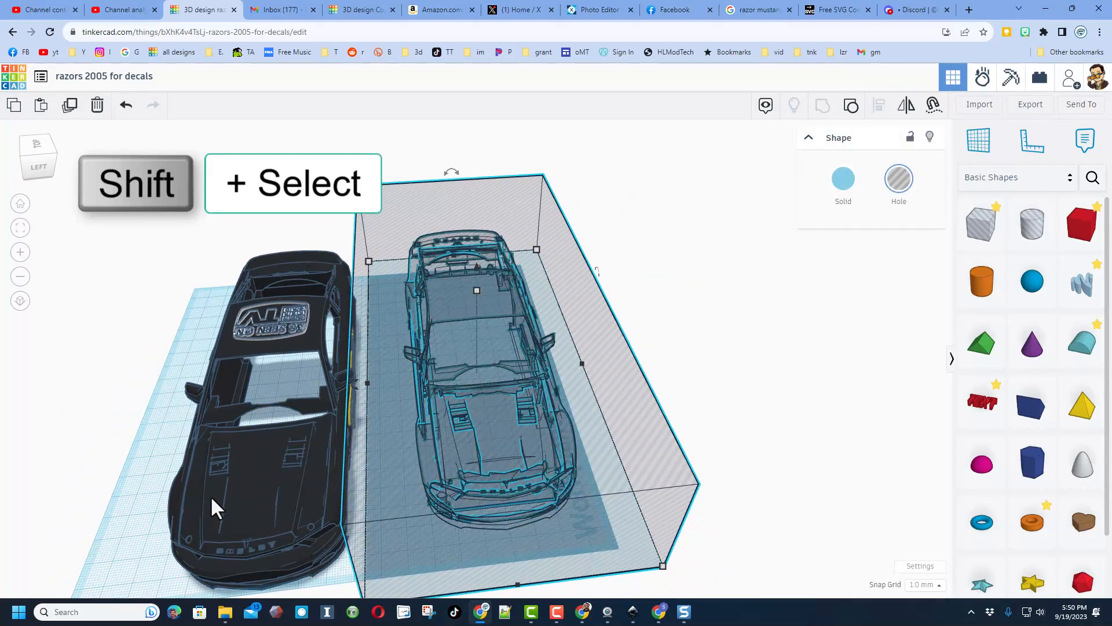
left_click(255, 498, "shift")
left_click(880, 106)
left_click(293, 484)
right_click_drag(286, 420, 586, 466)
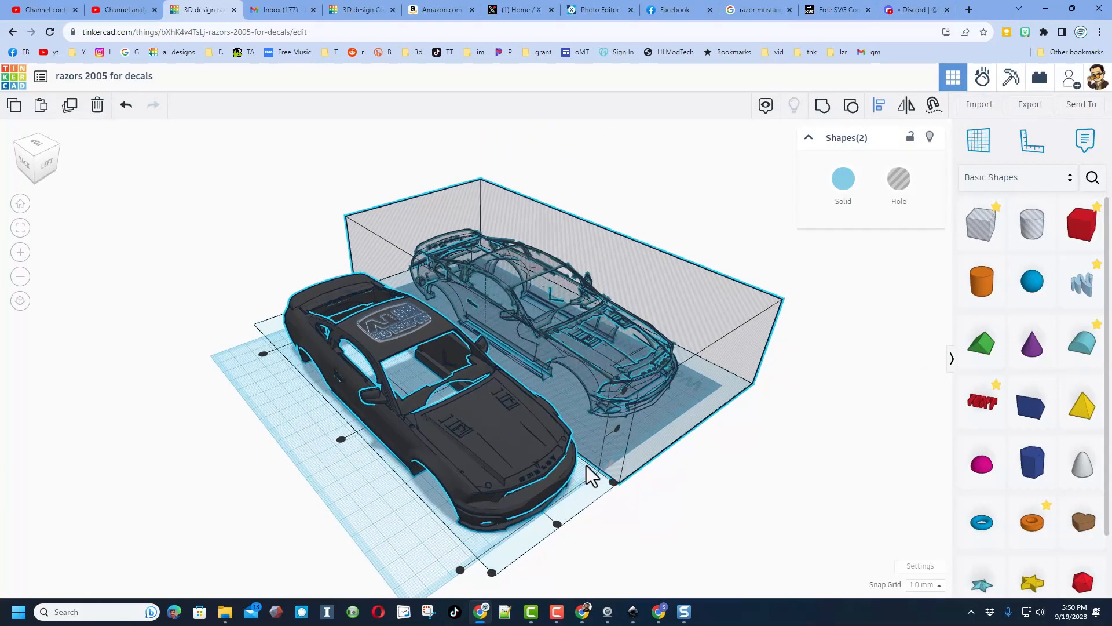
left_click(557, 524)
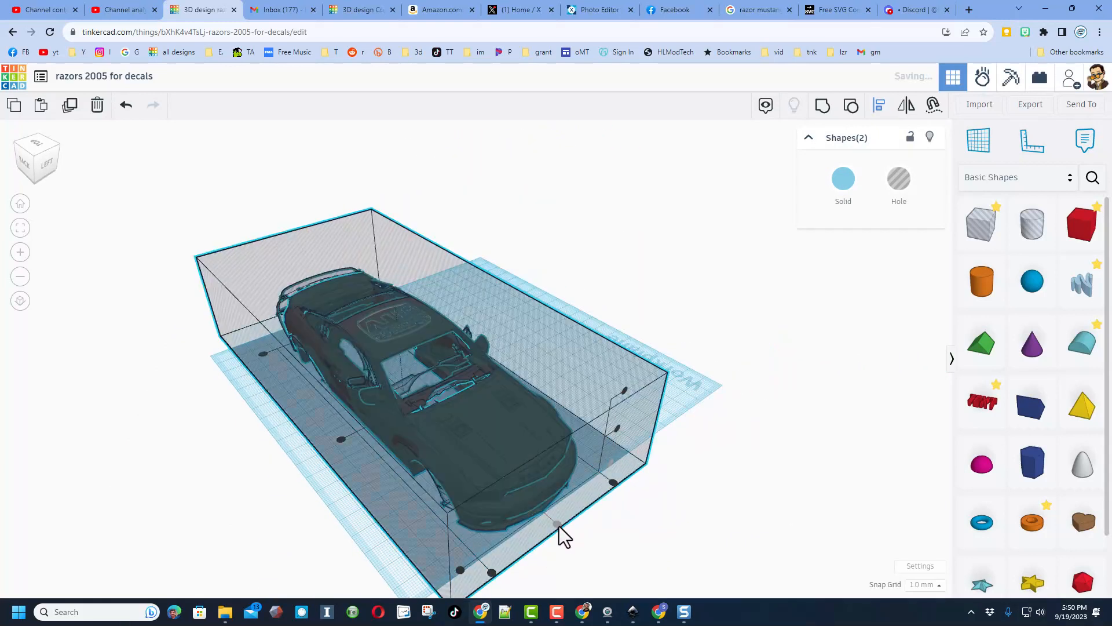
left_click(341, 440)
- Group the hole block with the car body, flame decal and badge to trim the decals to the car's surface, and inspect the result
right_click_drag(362, 439, 600, 470)
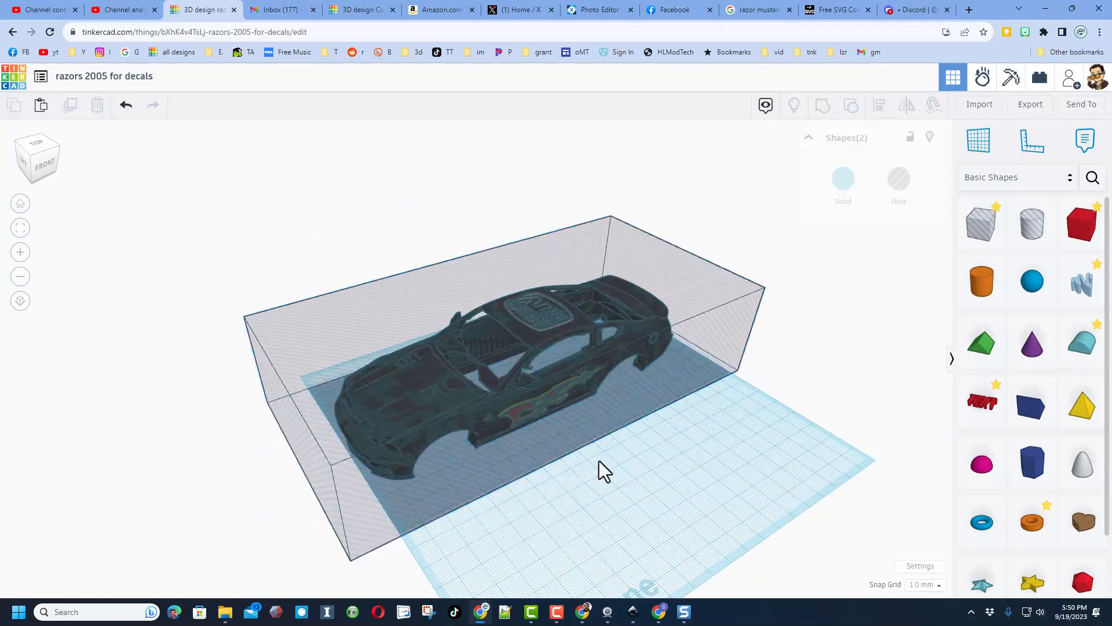
left_click_drag(524, 368, 635, 472)
key("ctrl+g")
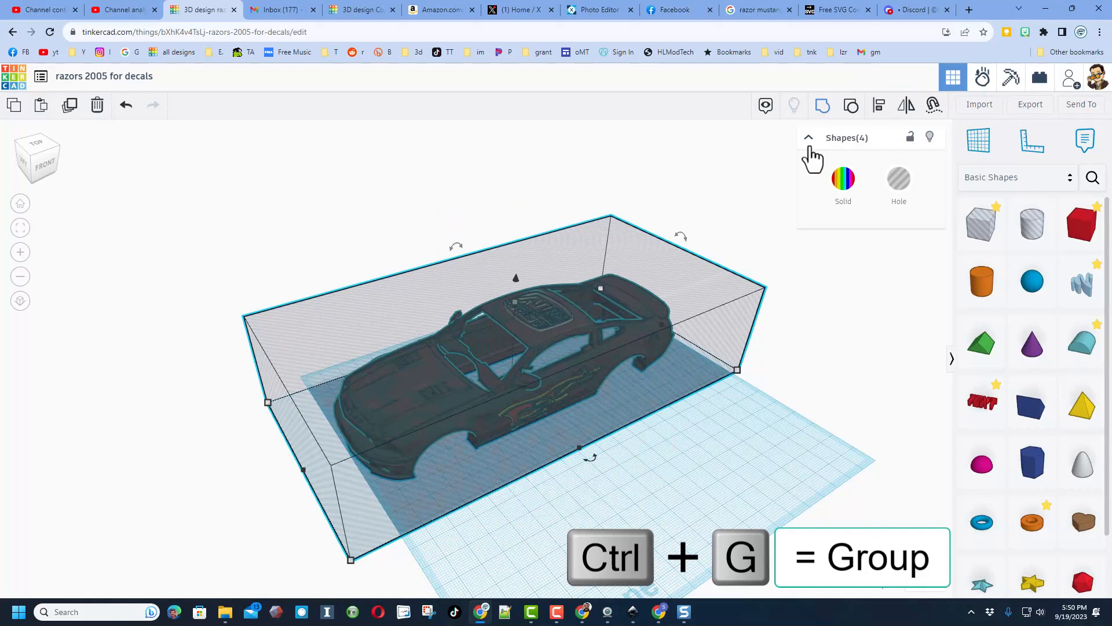
right_click_drag(648, 452, 630, 454)
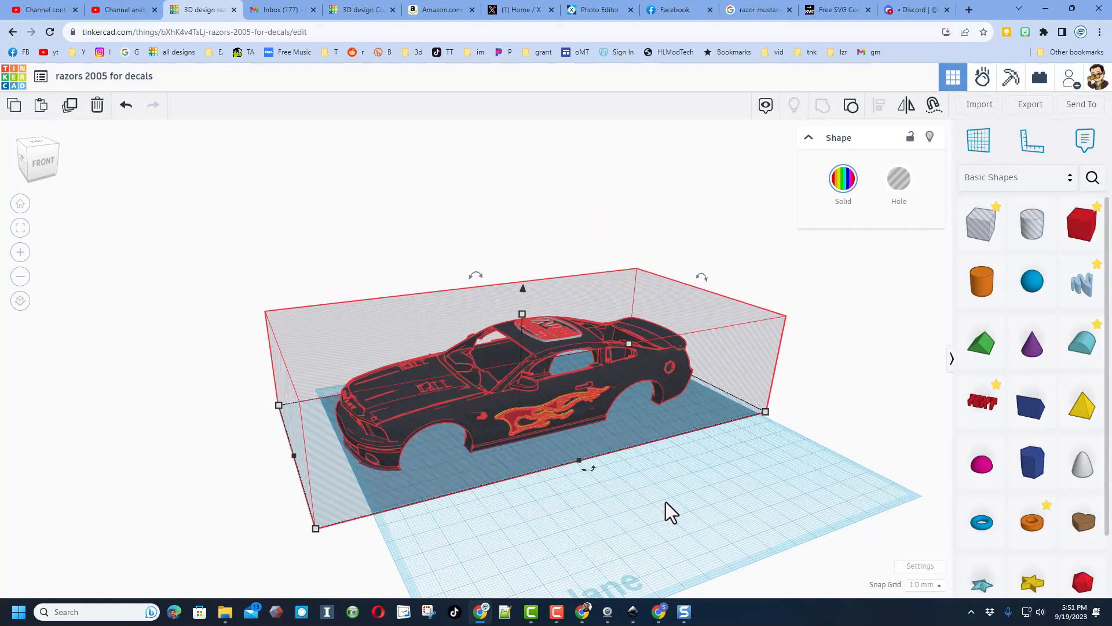
right_click_drag(790, 486, 761, 476)
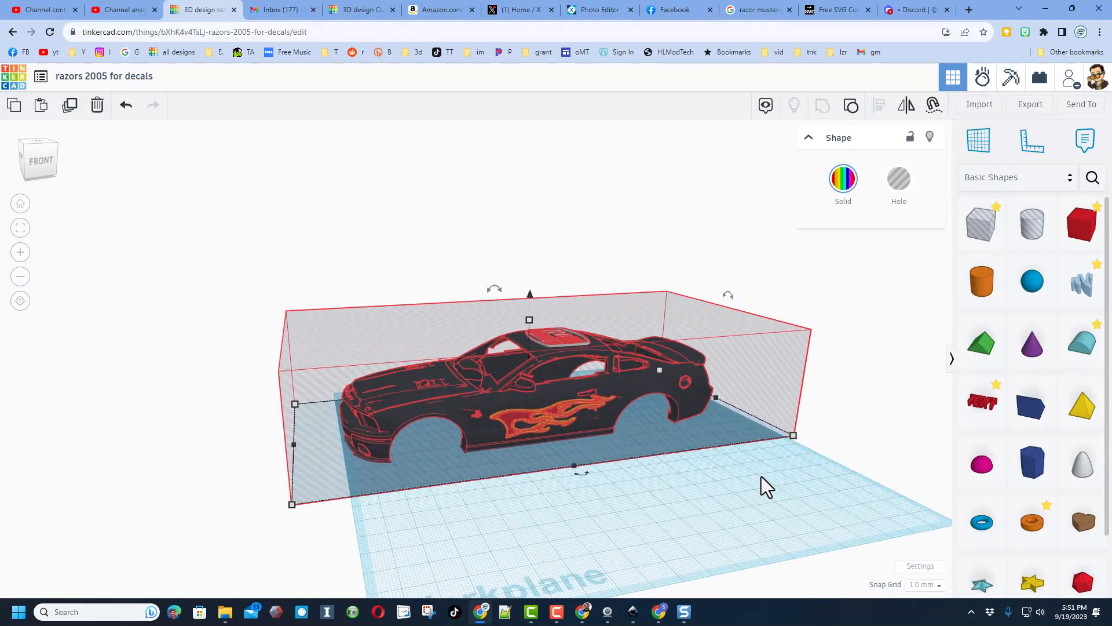
right_click_drag(659, 457, 509, 445)
right_click_drag(474, 403, 528, 446)
right_click_drag(308, 391, 357, 482)
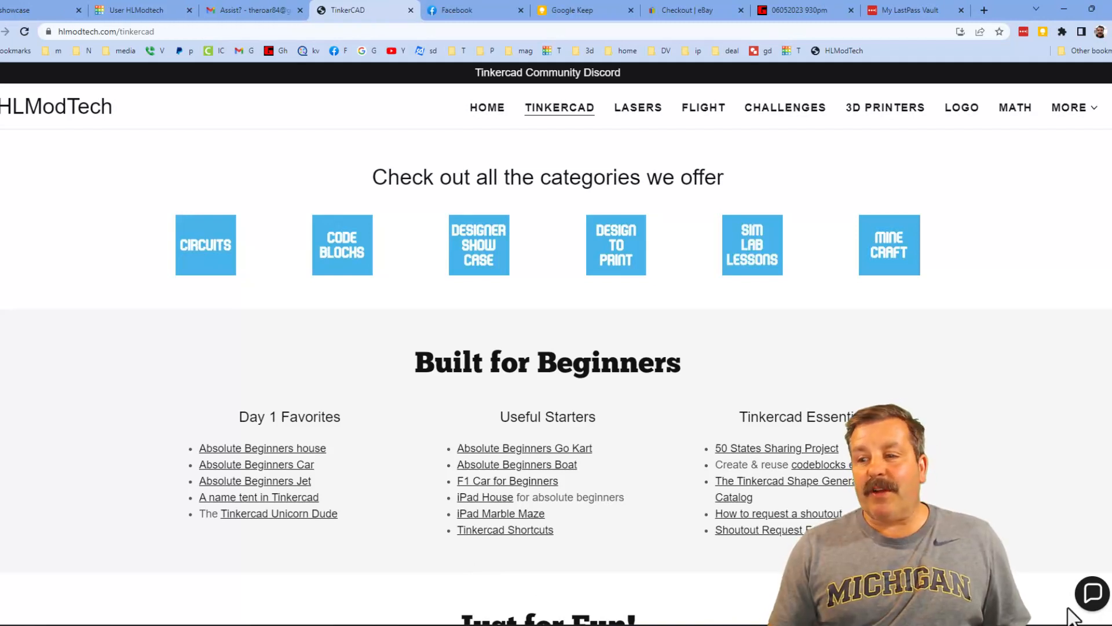
- On the HLModTech website, open and close the contact chat, and view the Tinkercad Community Discord invitation before returning to the site
left_click(1091, 592)
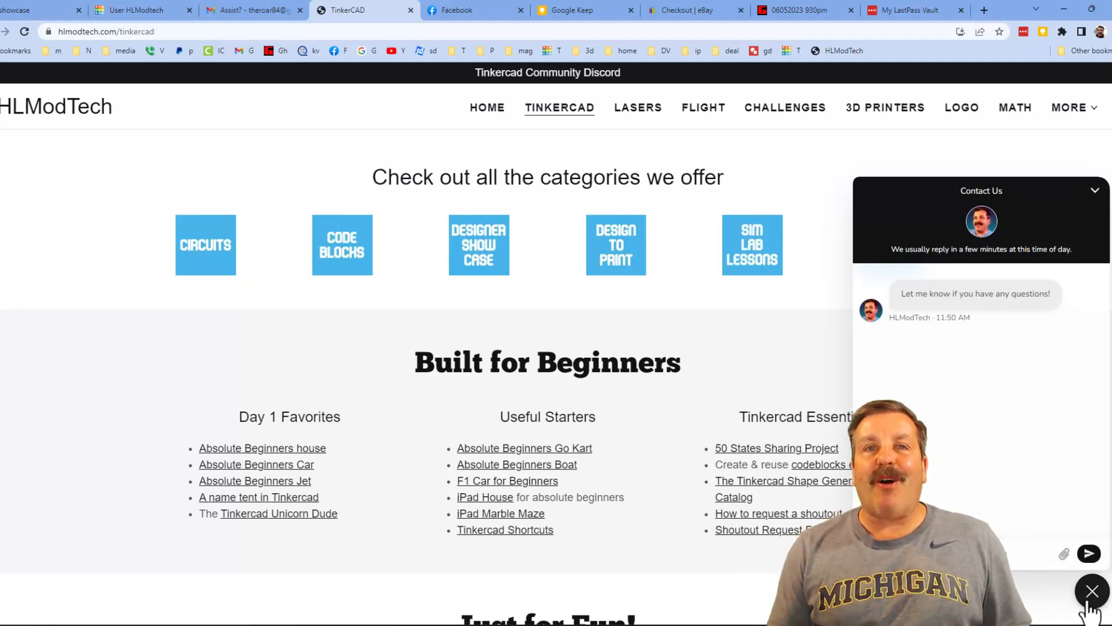
left_click(1090, 596)
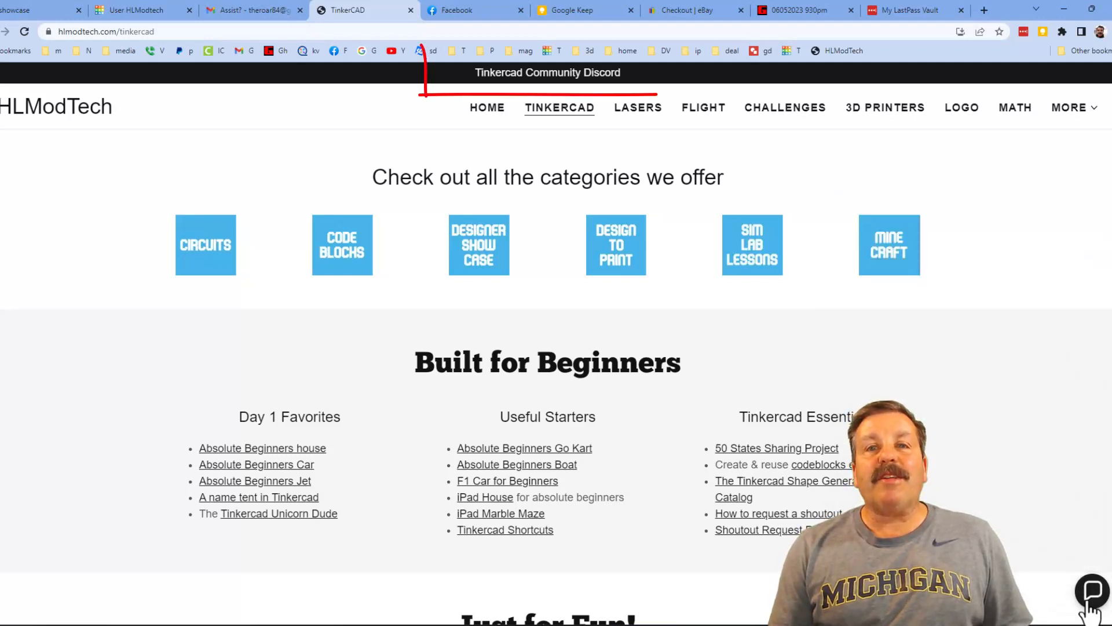
left_click(526, 79)
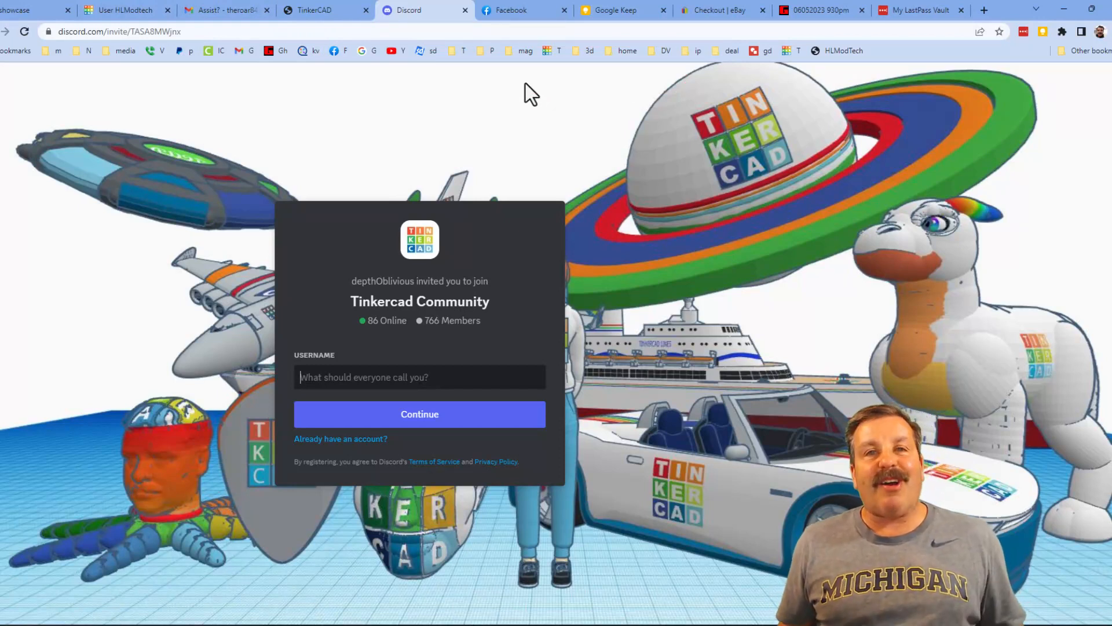
key("ctrl+shift+Tab")
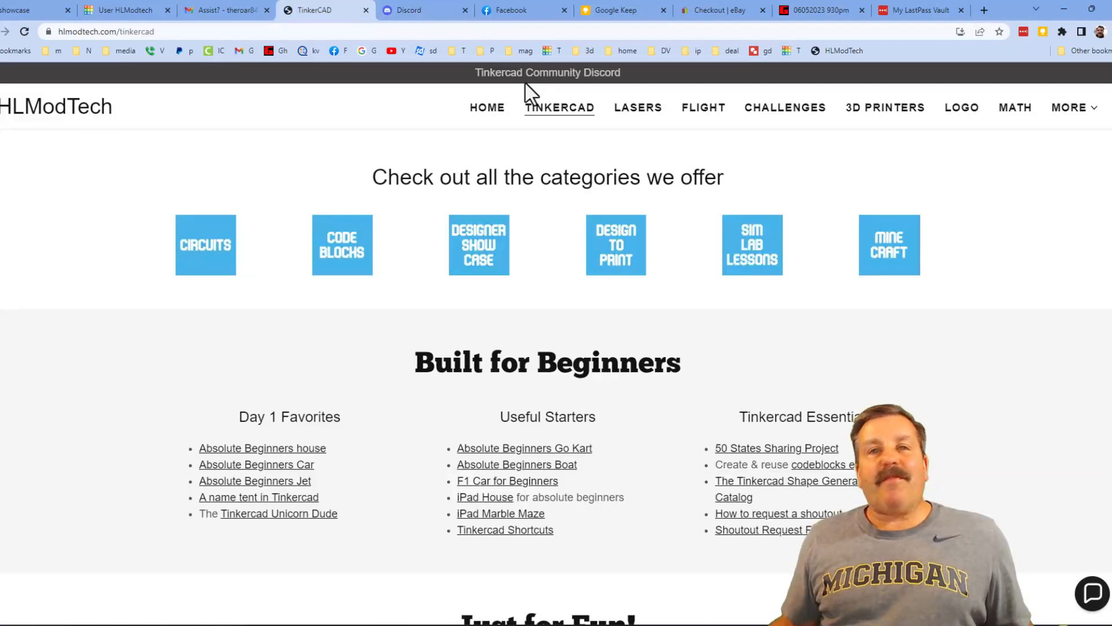